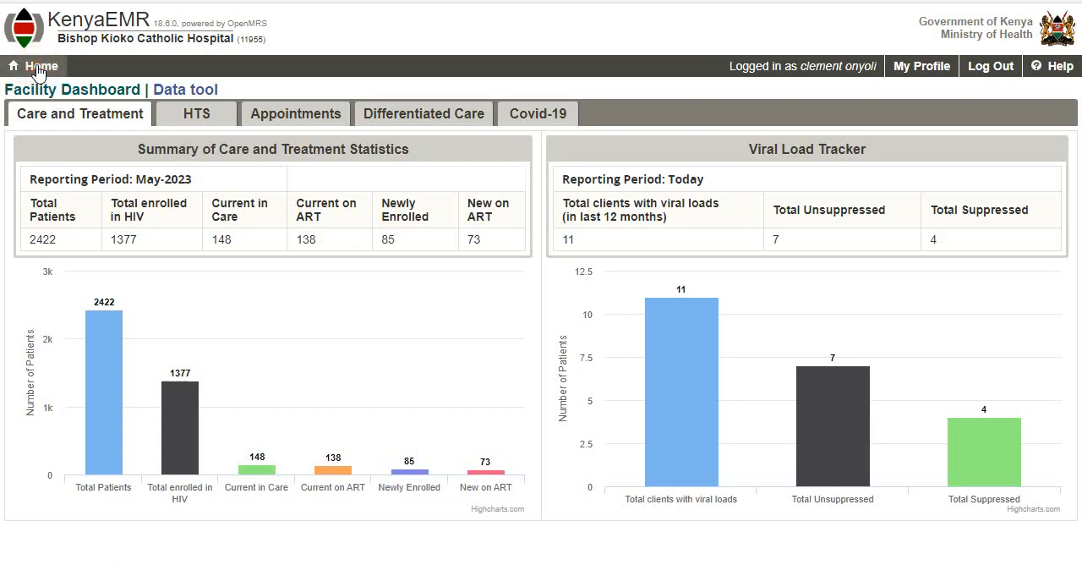
- Open the patient search in the Registration module from the home page
{"action": "left_click", "coordinate": [38, 67]}
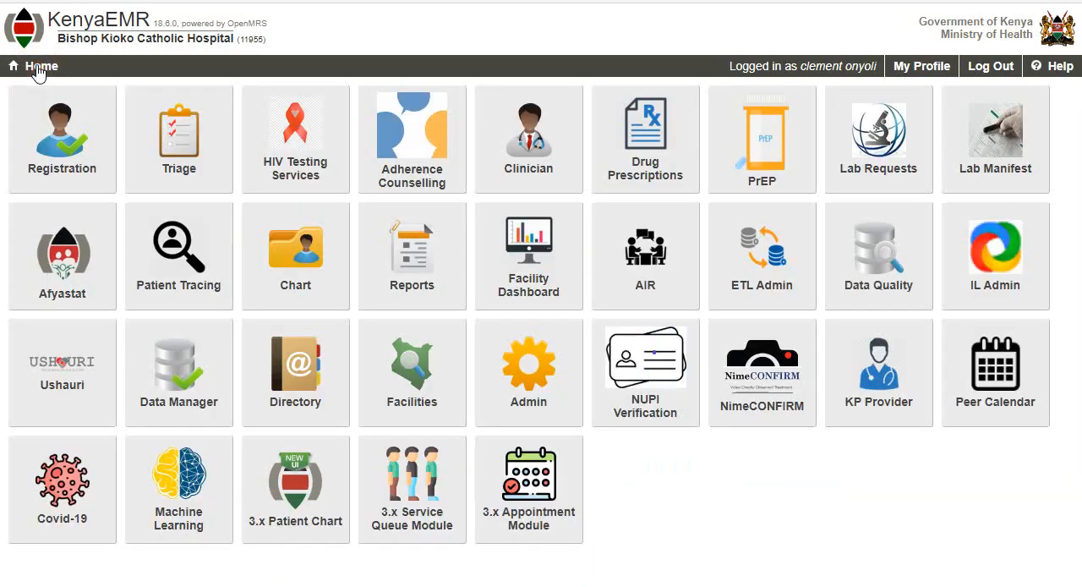
{"action": "left_click", "coordinate": [59, 147]}
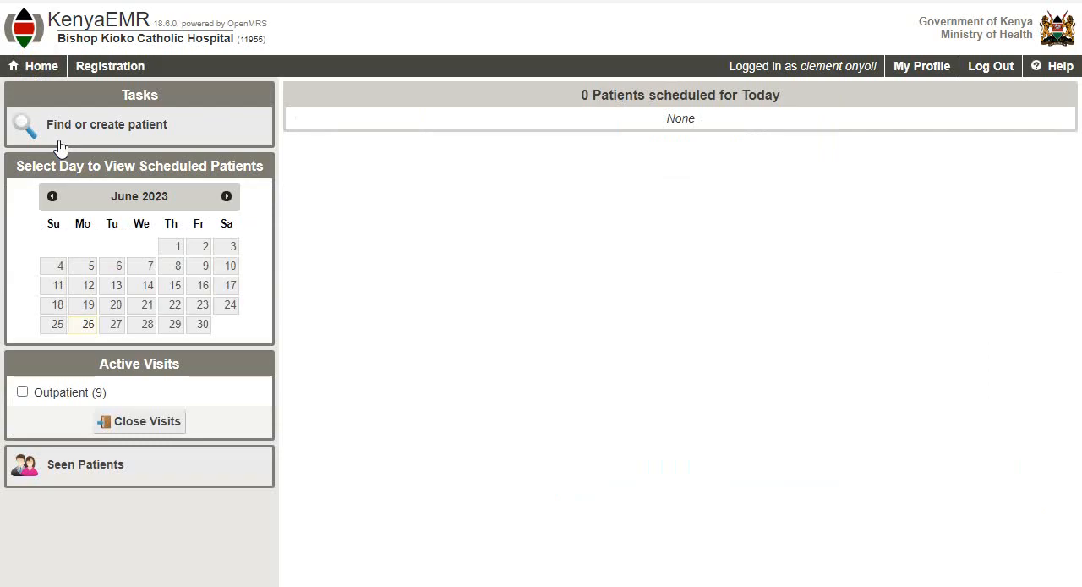
{"action": "left_click", "coordinate": [115, 126]}
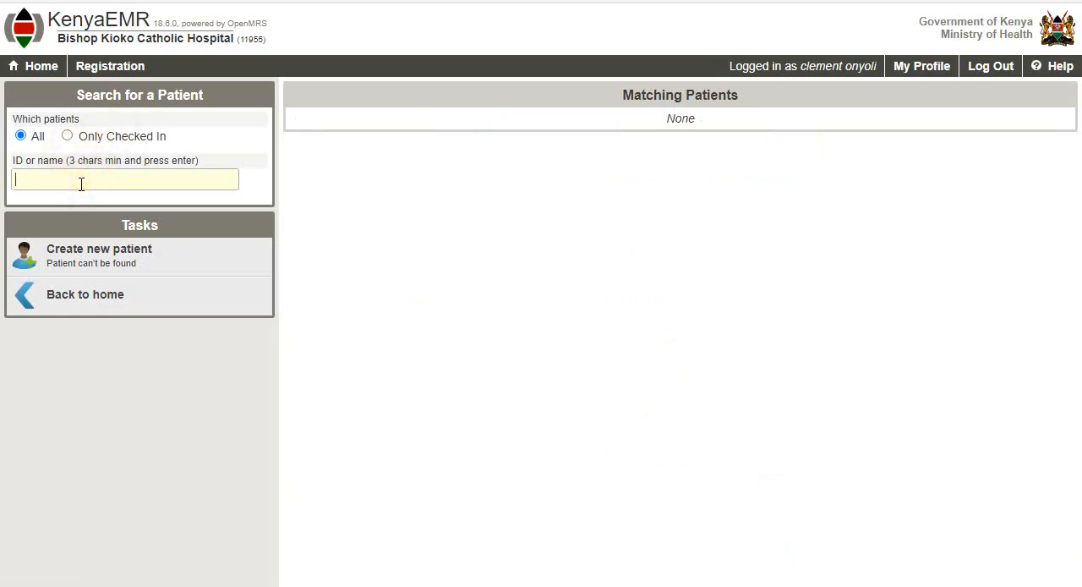
- Search for the patient by national ID number, restricting the search to checked-in patients only
{"action": "left_click", "coordinate": [81, 184]}
{"action": "key", "text": "BackSpace"}
{"action": "left_click", "coordinate": [68, 136]}
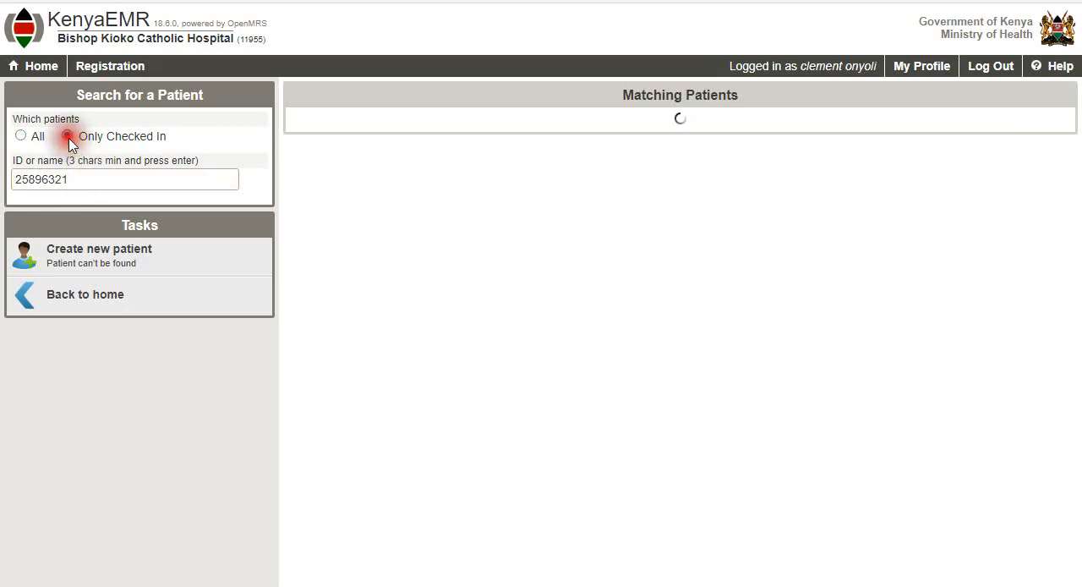
{"action": "left_click", "coordinate": [87, 181]}
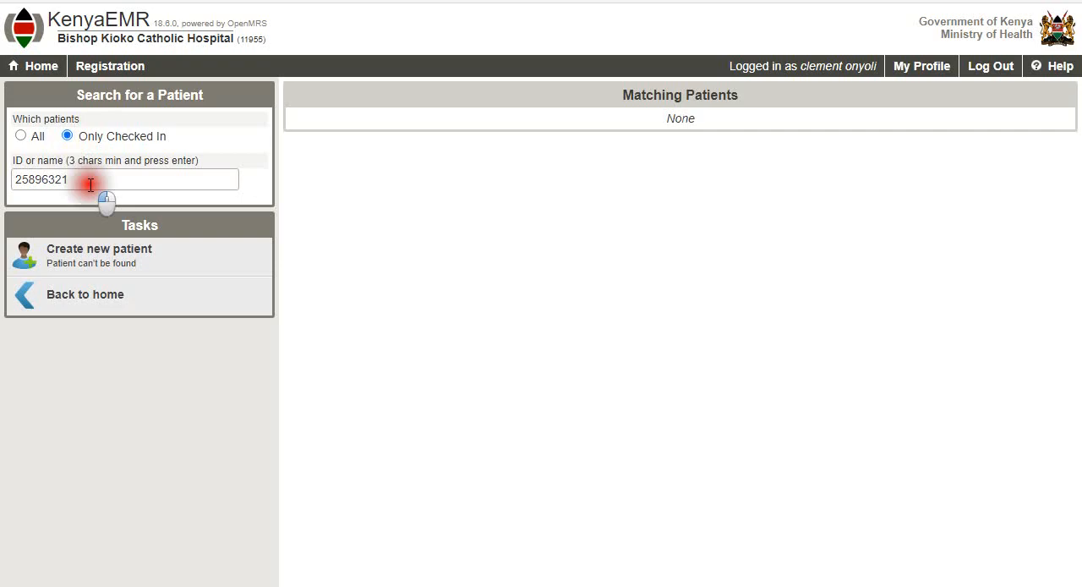
{"action": "left_click", "coordinate": [25, 179]}
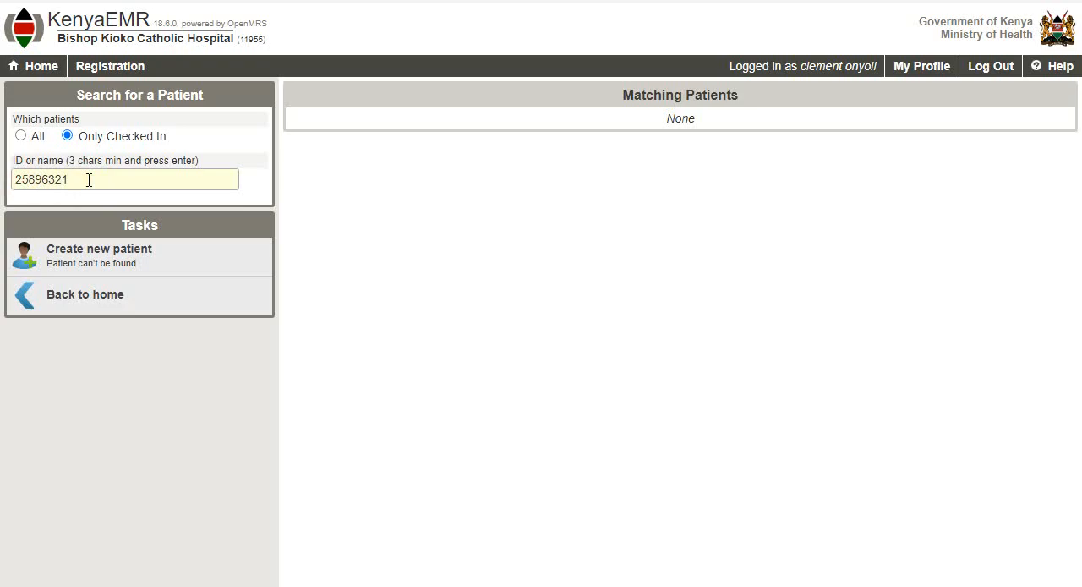
- Clear the ID, switch the search back to all patients and search by the first three digits of the ID number
{"action": "key", "text": "BackSpace"}
{"action": "key", "text": "BackSpace"}
{"action": "key", "text": "BackSpace"}
{"action": "key", "text": "BackSpace"}
{"action": "key", "text": "BackSpace"}
{"action": "key", "text": "BackSpace"}
{"action": "key", "text": "BackSpace"}
{"action": "key", "text": "BackSpace"}
{"action": "left_click", "coordinate": [19, 137]}
{"action": "left_click", "coordinate": [38, 176]}
{"action": "type", "text": "258"}
{"action": "key", "text": "Return"}
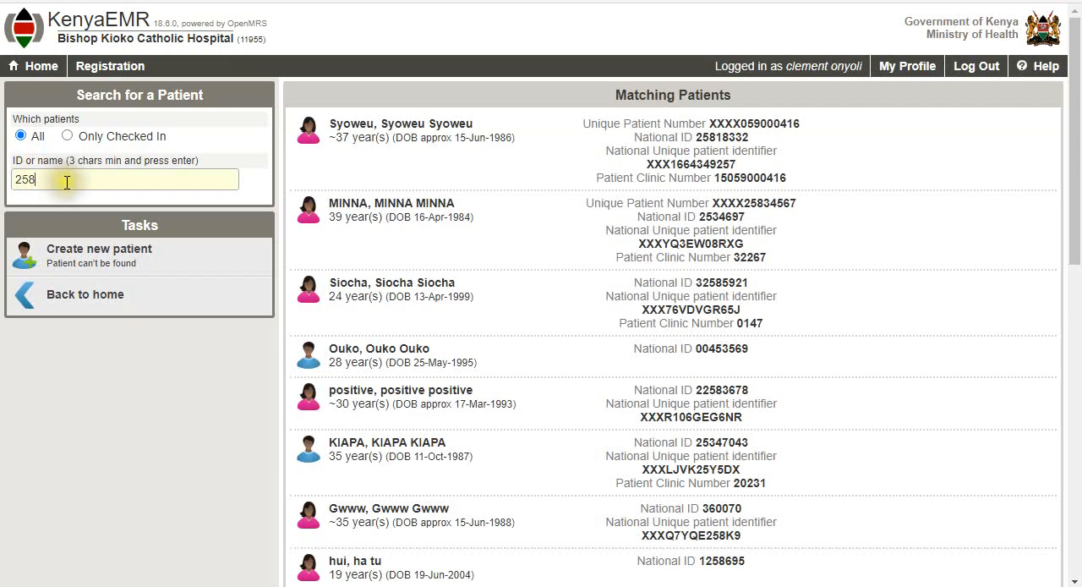
- Replace the search term with the patient's full national ID number and run the search
{"action": "left_click_drag", "start_coordinate": [64, 179], "coordinate": [4, 180]}
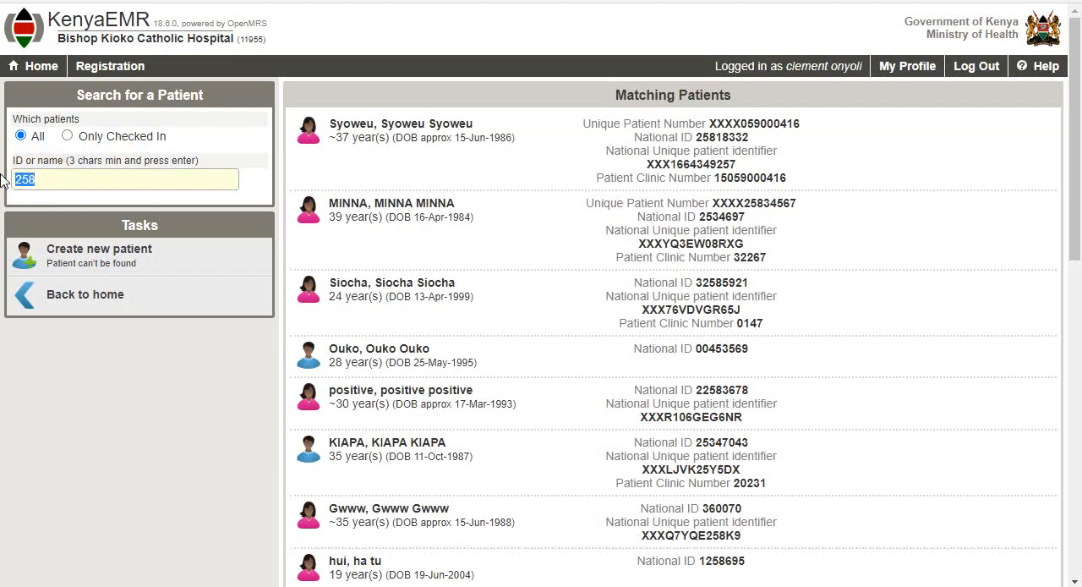
{"action": "key", "text": "Return"}
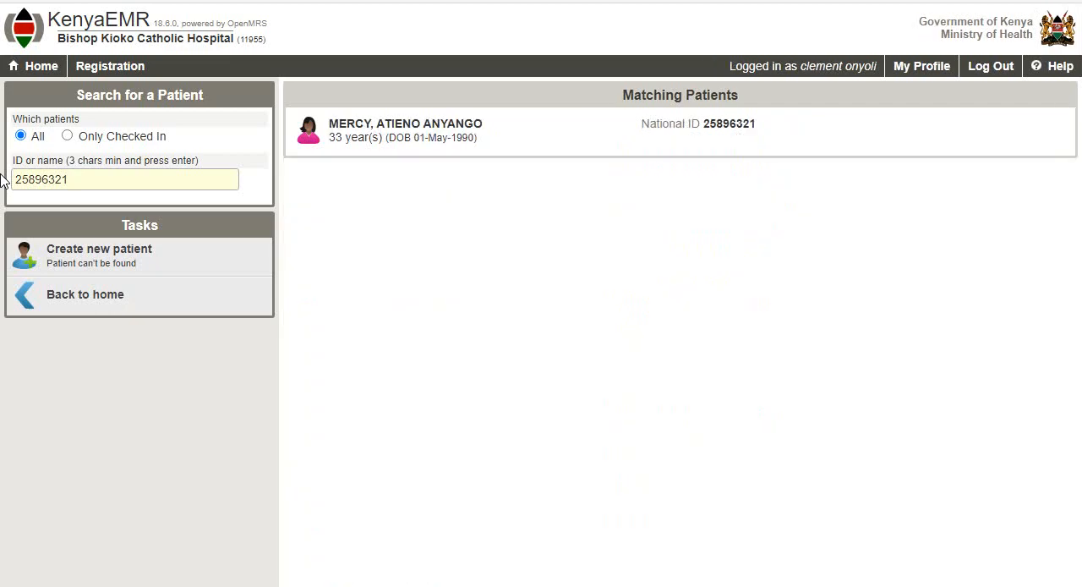
- Open the matching patient's record and check the patient in for an outpatient visit
{"action": "left_click", "coordinate": [420, 135]}
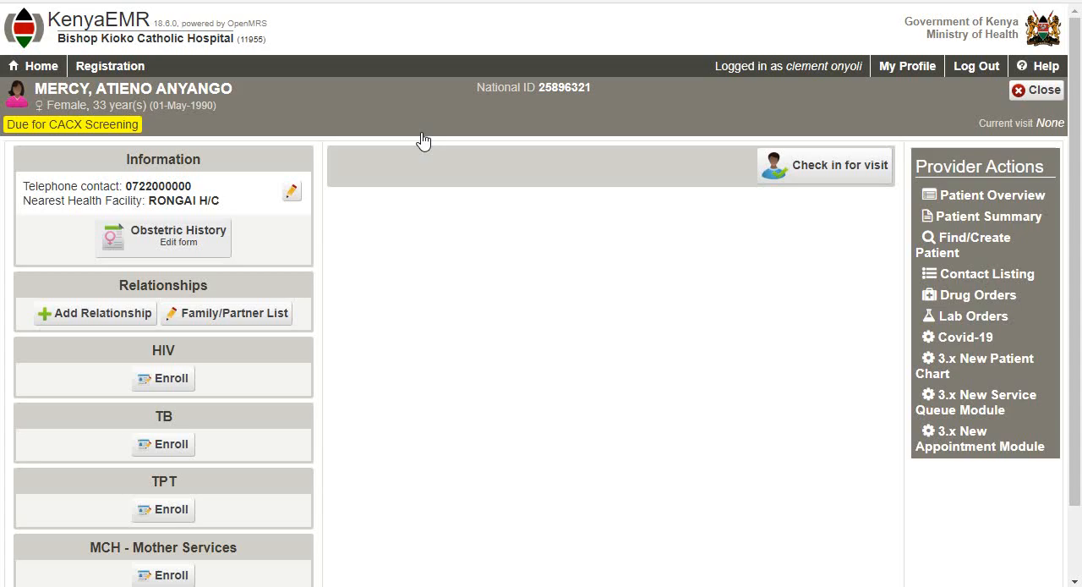
{"action": "left_click", "coordinate": [848, 165]}
{"action": "left_click", "coordinate": [502, 346]}
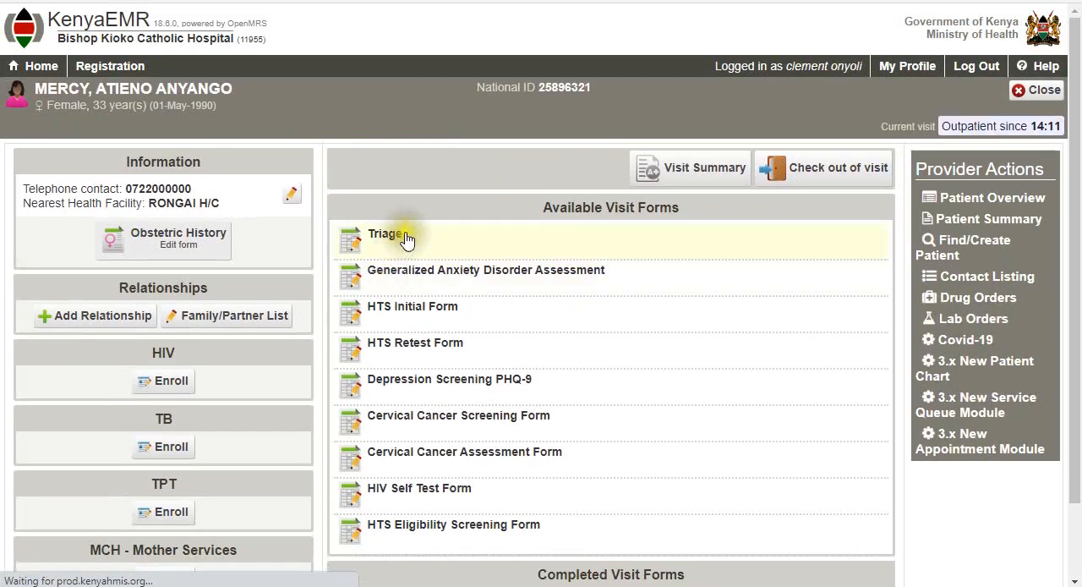
- Open the Triage form and enter "HTS SERVICES" as the reason for visit
{"action": "left_click", "coordinate": [406, 240]}
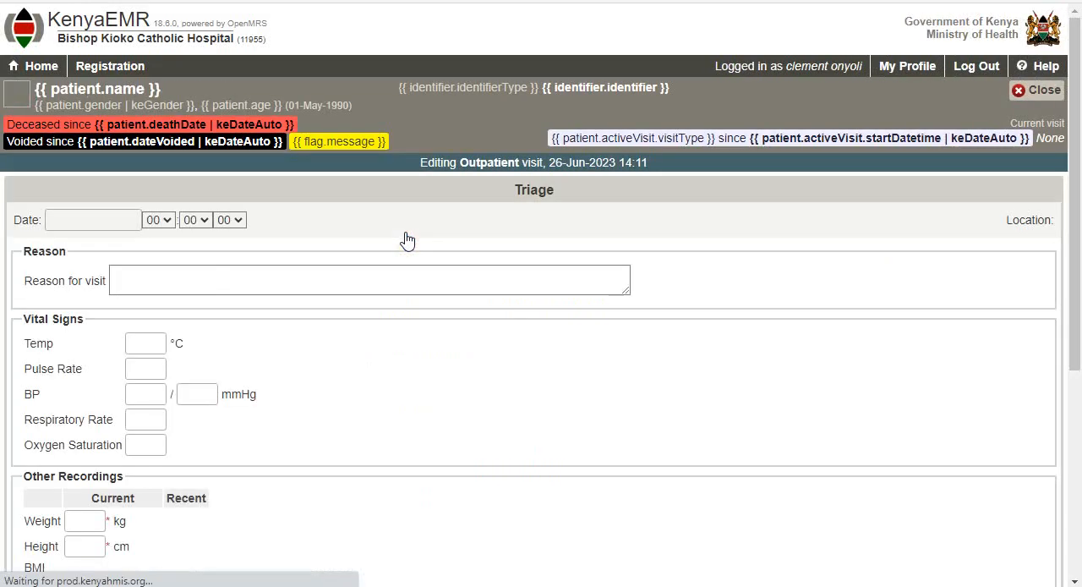
{"action": "left_click", "coordinate": [374, 262]}
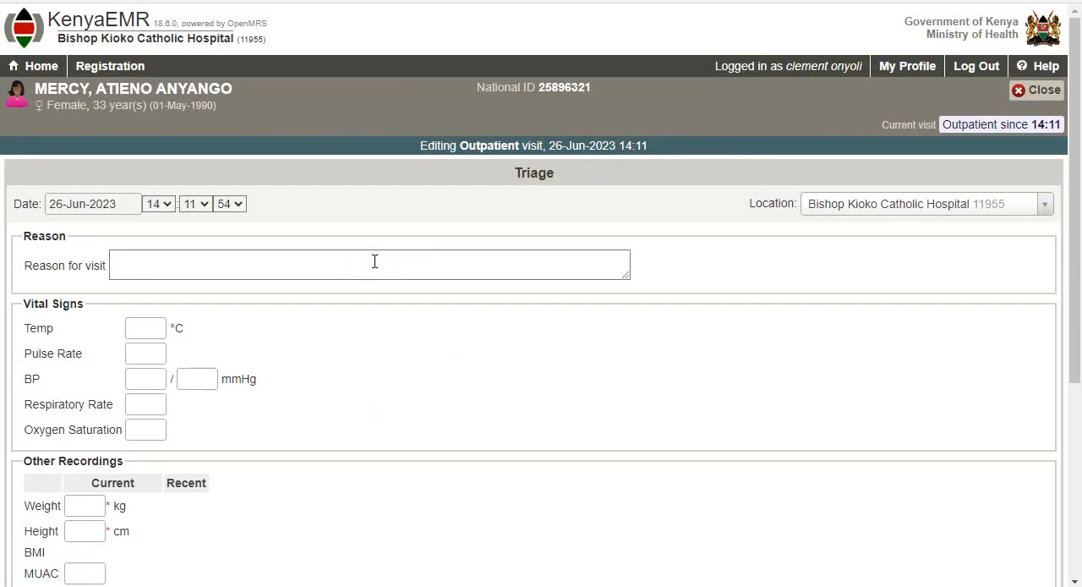
{"action": "type", "text": "H"}
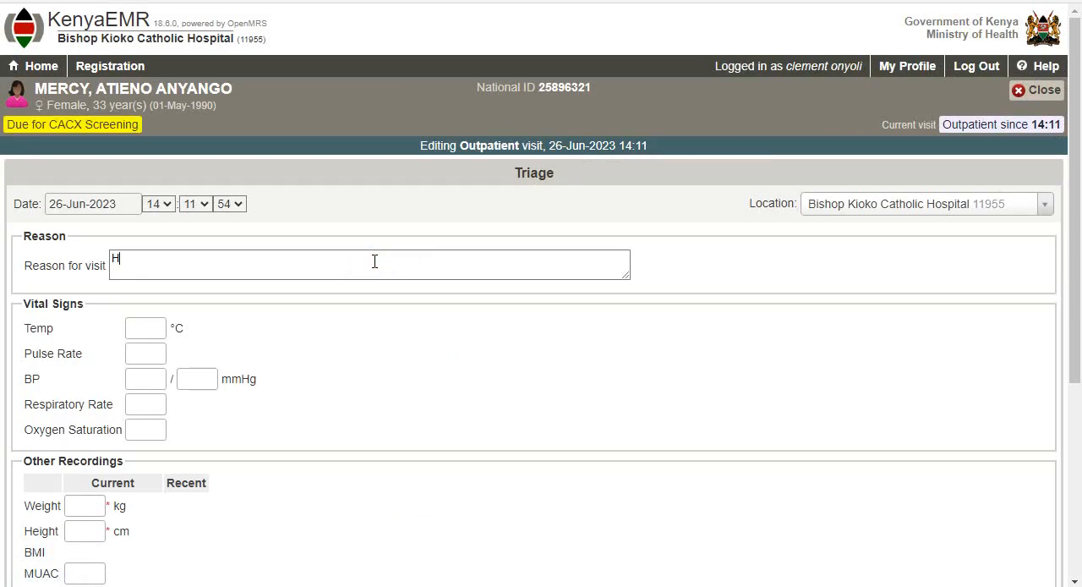
{"action": "type", "text": "TS SERVICES"}
- Record the vital signs with a temperature of 35.4 °C and a blood pressure of 72/130 mmHg
{"action": "left_click", "coordinate": [133, 327]}
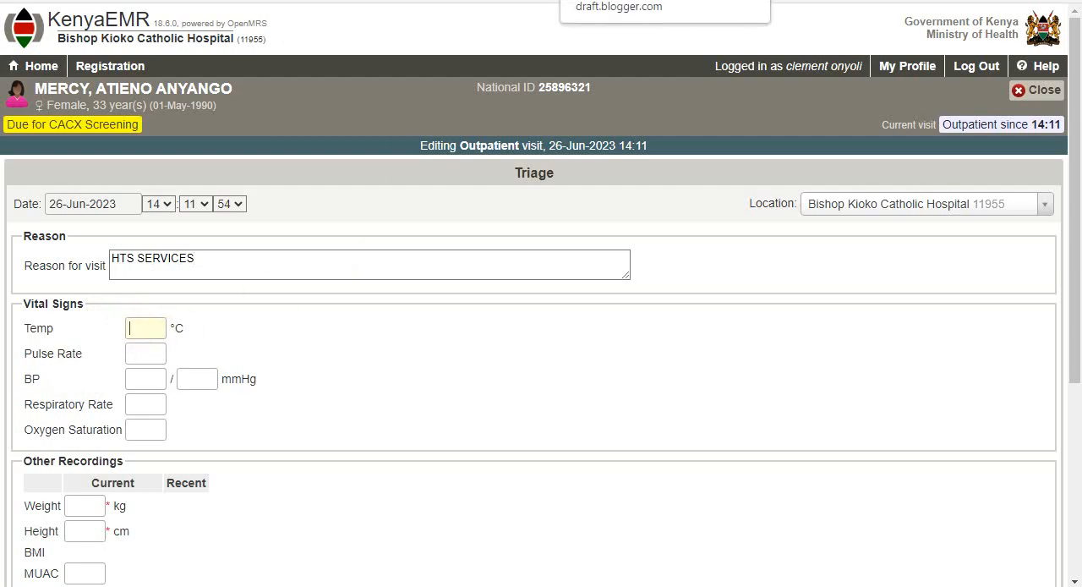
{"action": "type", "text": "35"}
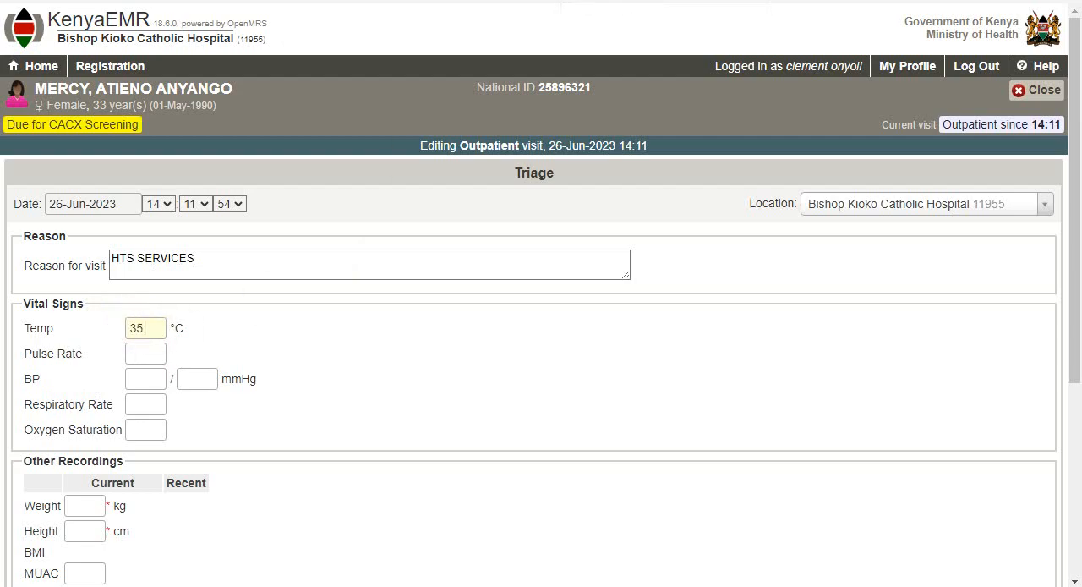
{"action": "type", "text": ".4"}
{"action": "left_click", "coordinate": [151, 378]}
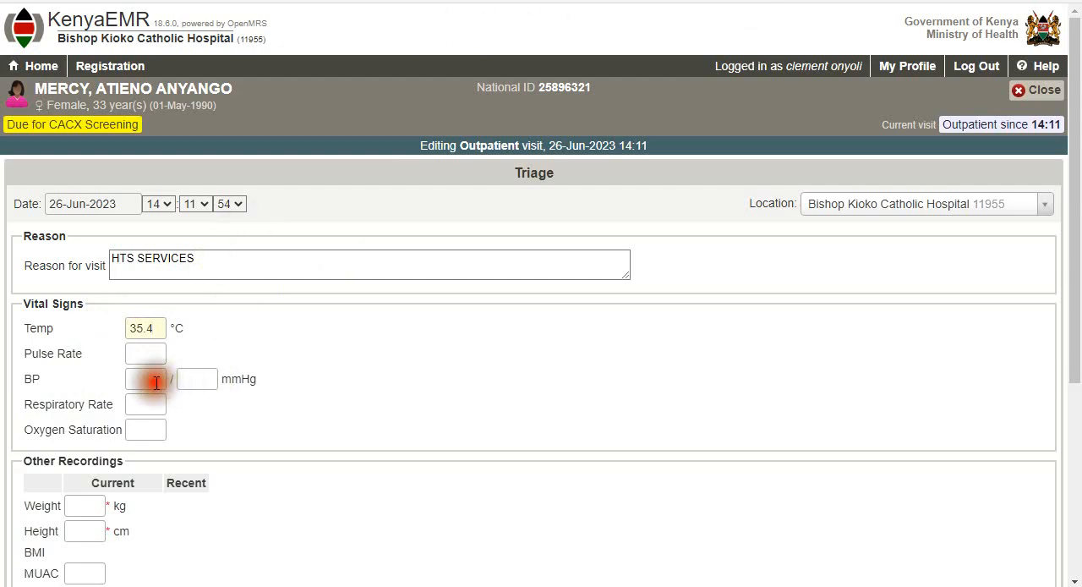
{"action": "type", "text": "72"}
{"action": "left_click", "coordinate": [187, 379]}
{"action": "left_click", "coordinate": [187, 379]}
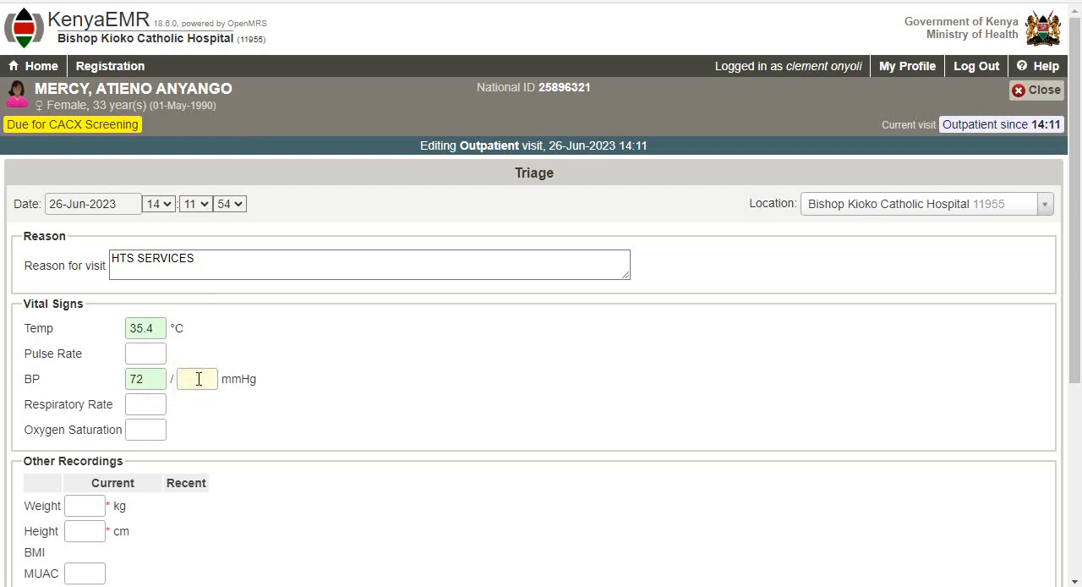
{"action": "type", "text": "130"}
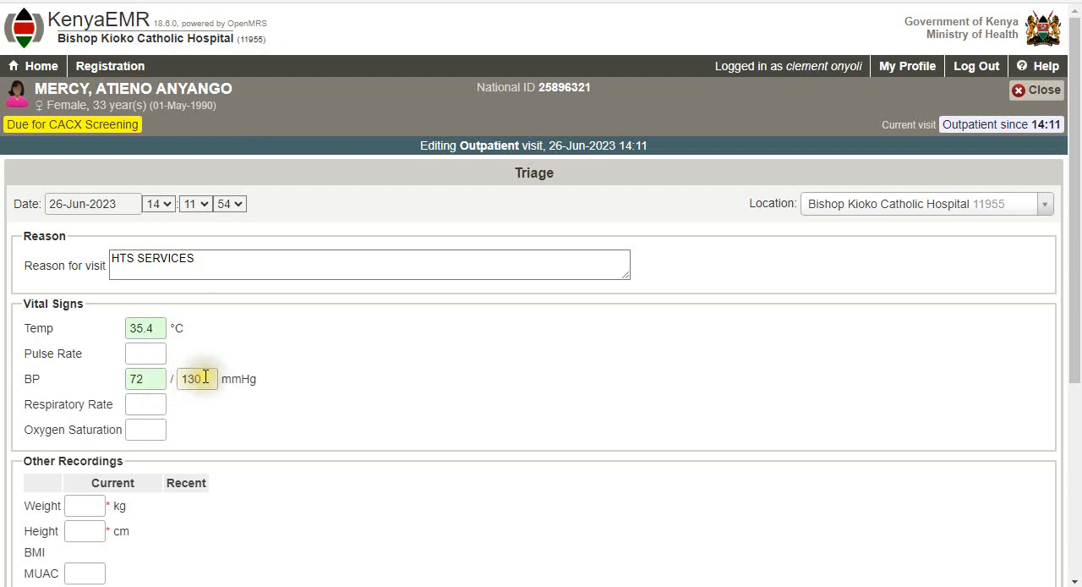
{"action": "left_click", "coordinate": [297, 403]}
- Record a weight of 72 kg and a height of 171 cm under Other Recordings
{"action": "scroll", "coordinate": [355, 386], "scroll_direction": "down", "scroll_amount": 2}
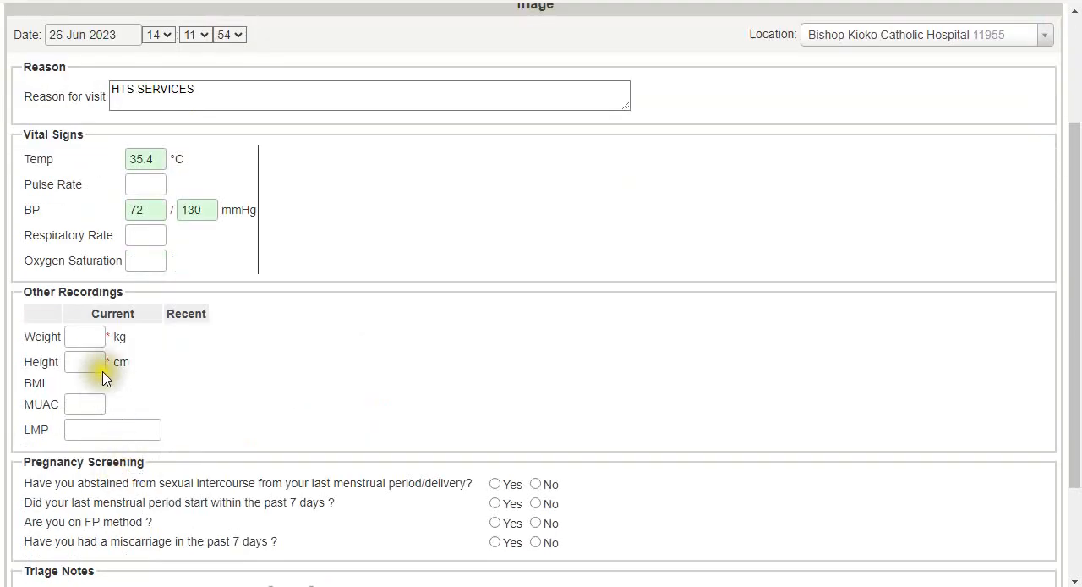
{"action": "left_click", "coordinate": [91, 343]}
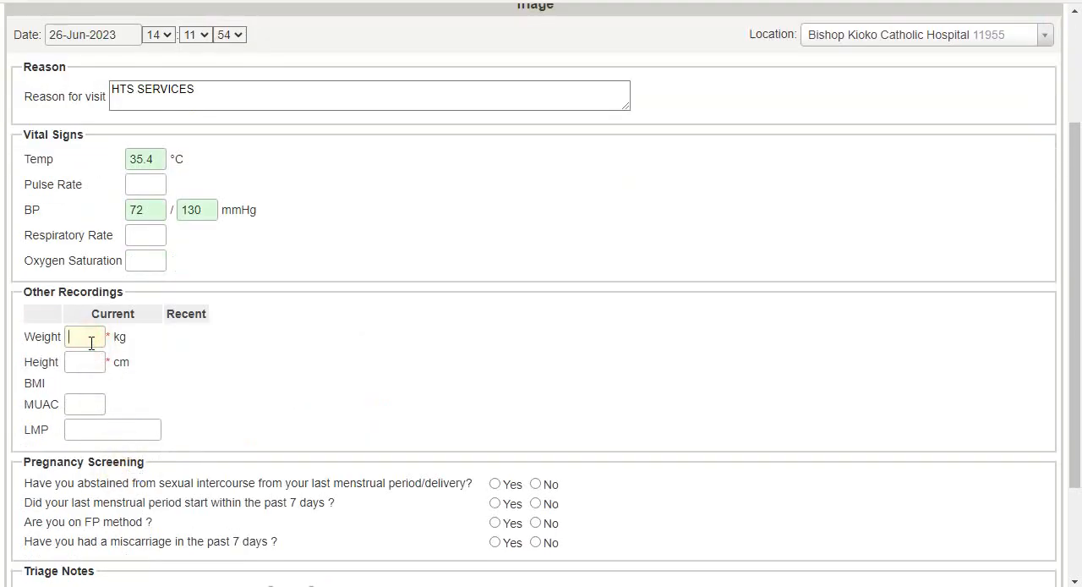
{"action": "type", "text": "72"}
{"action": "left_click", "coordinate": [92, 370]}
{"action": "type", "text": "7"}
{"action": "key", "text": "BackSpace"}
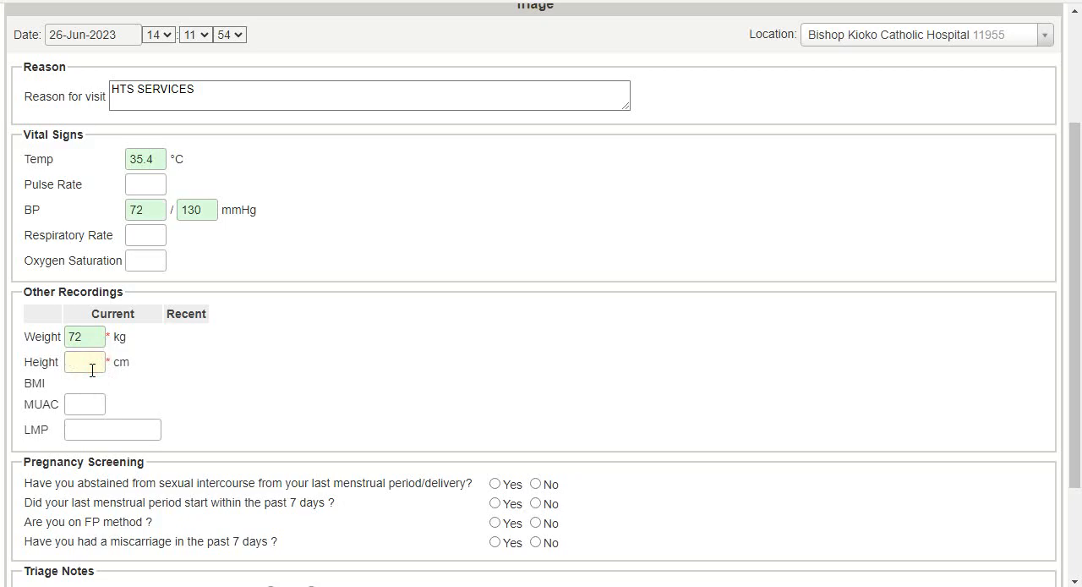
{"action": "type", "text": "171"}
{"action": "left_click", "coordinate": [262, 358]}
- Answer the pregnancy screening: abstained No, menstrual period within the past 7 days Yes, on FP method Yes, miscarriage No
{"action": "scroll", "coordinate": [279, 355], "scroll_direction": "down", "scroll_amount": 3}
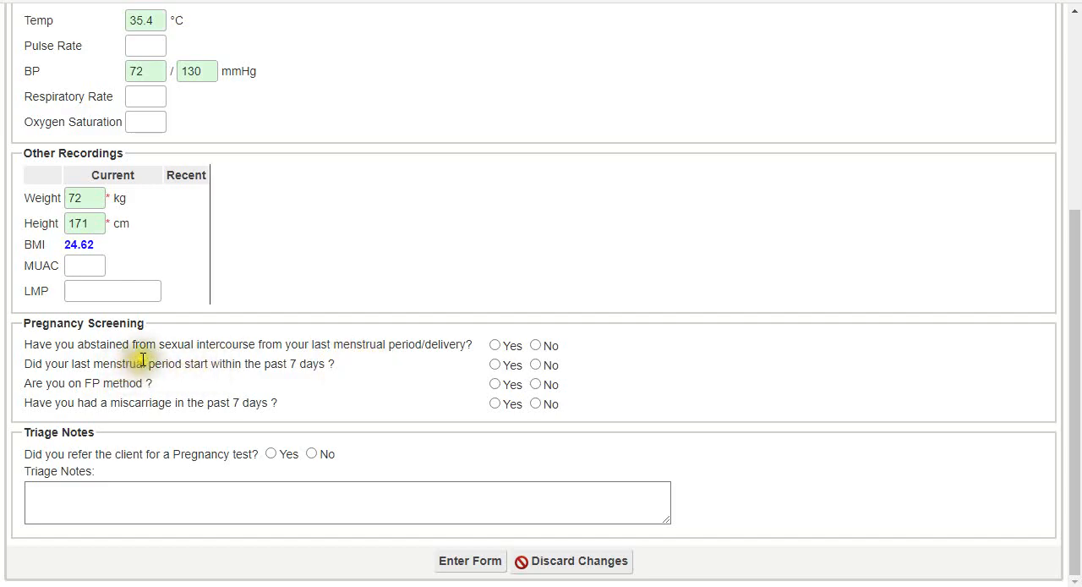
{"action": "left_click", "coordinate": [535, 346]}
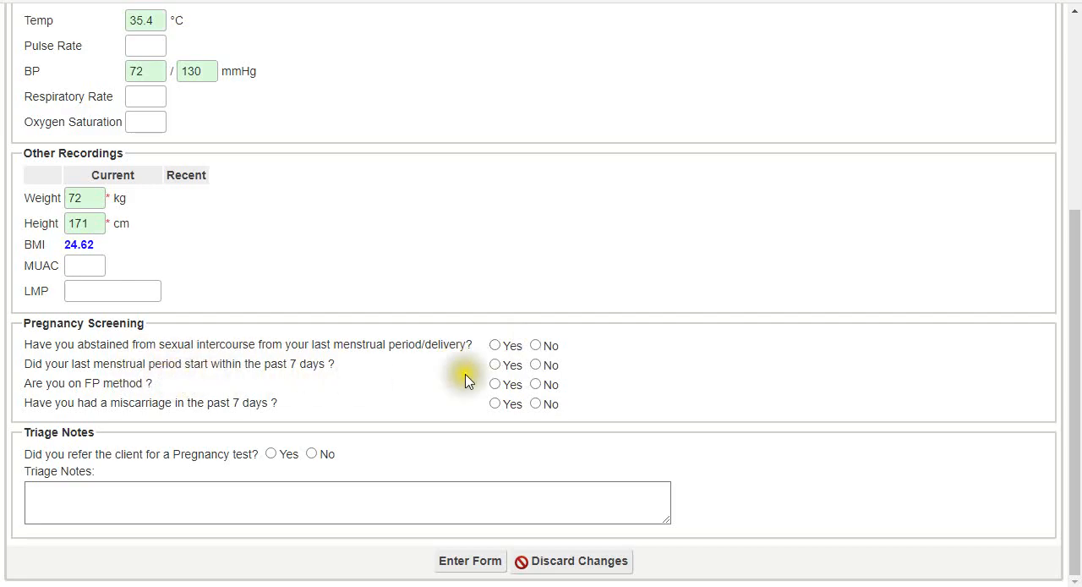
{"action": "left_click", "coordinate": [497, 365]}
{"action": "left_click", "coordinate": [535, 346]}
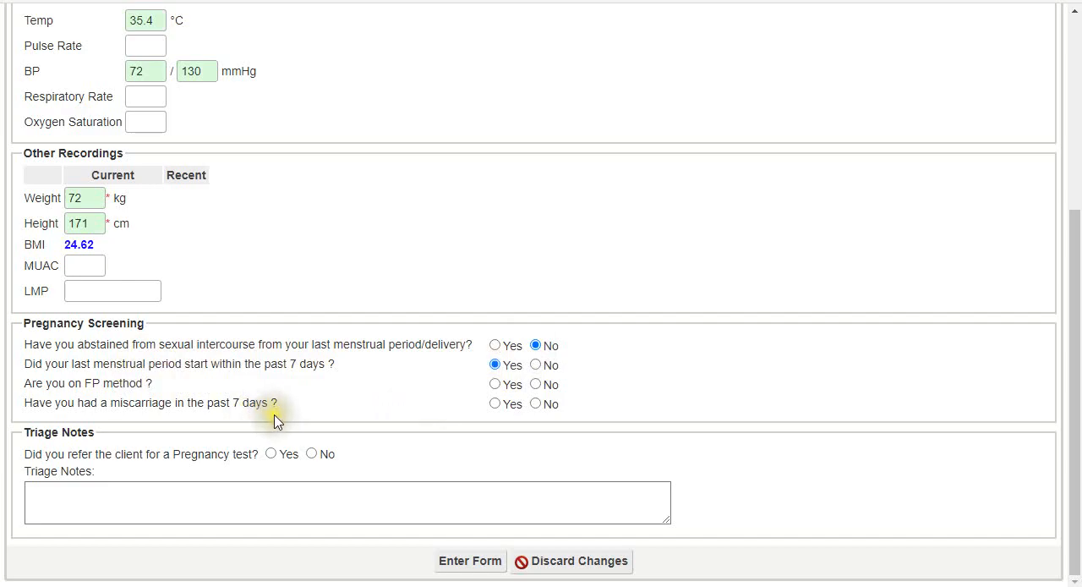
{"action": "left_click", "coordinate": [497, 385]}
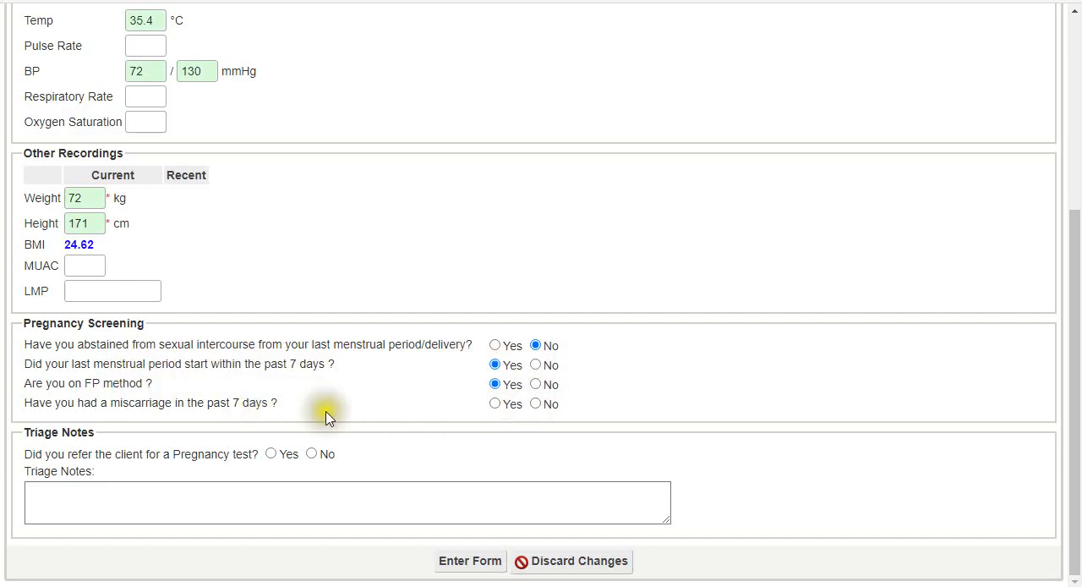
{"action": "left_click", "coordinate": [538, 406]}
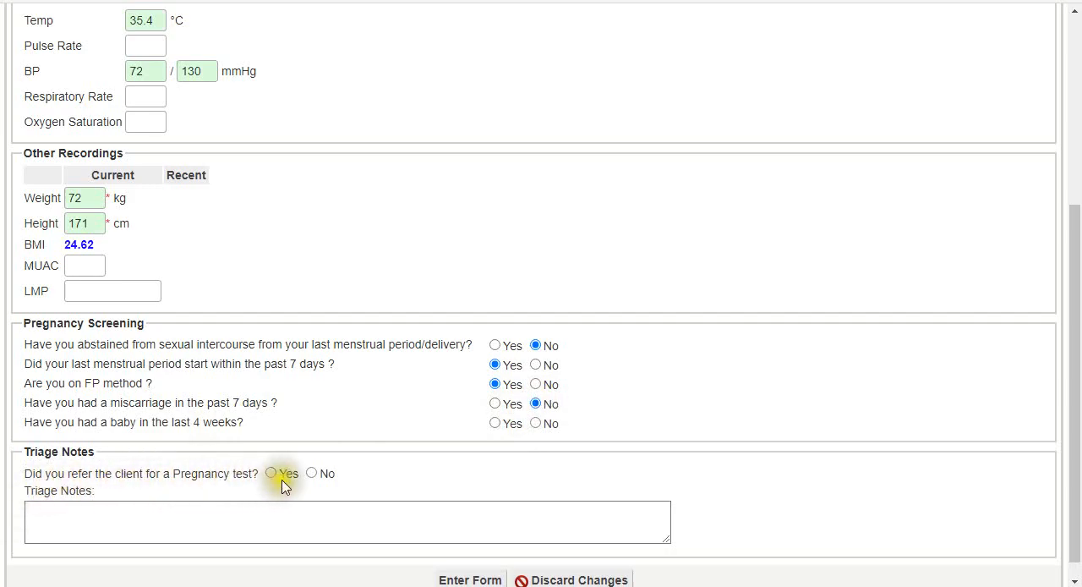
- Answer No to the pregnancy test referral and submit the Triage form
{"action": "left_click", "coordinate": [311, 474]}
{"action": "scroll", "coordinate": [345, 511], "scroll_direction": "down", "scroll_amount": 1}
{"action": "scroll", "coordinate": [345, 511], "scroll_direction": "down", "scroll_amount": 1}
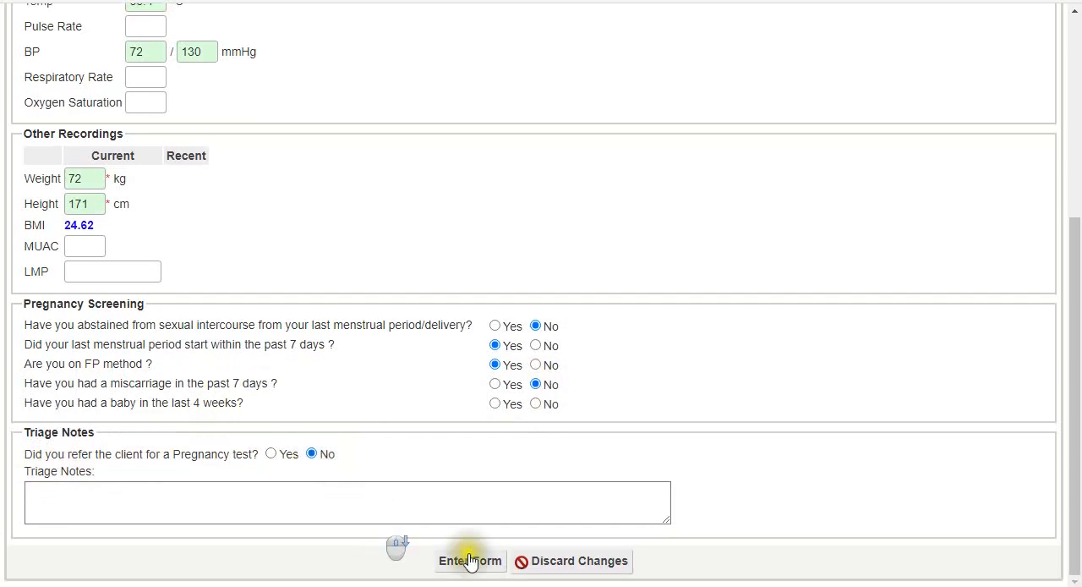
{"action": "left_click", "coordinate": [473, 564]}
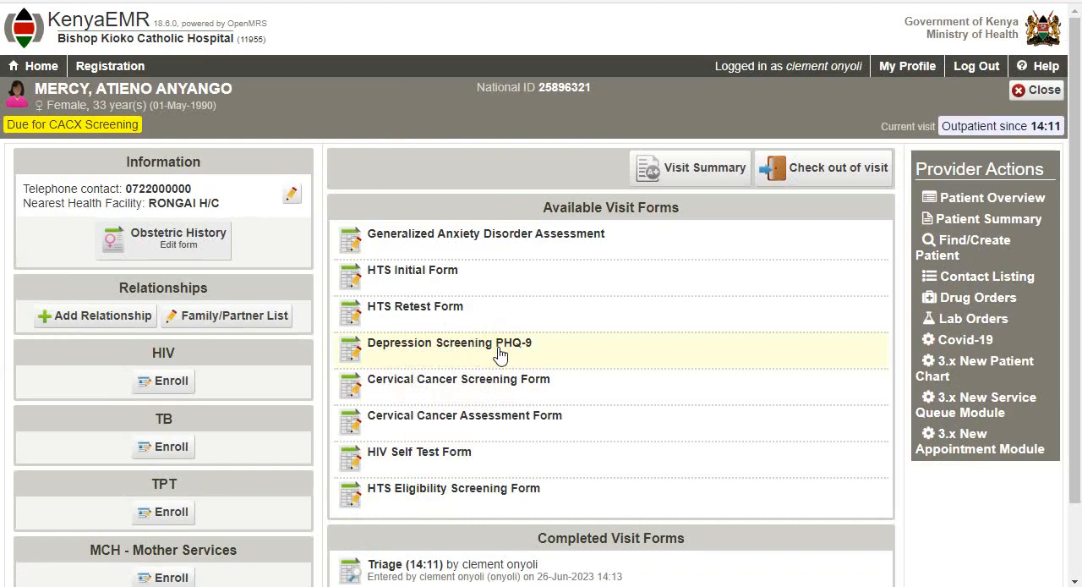
- Open the HTS Eligibility Screening Form and set the population type to General Population and disability to No
{"action": "left_click", "coordinate": [506, 383]}
{"action": "scroll", "coordinate": [529, 412], "scroll_direction": "down", "scroll_amount": 1}
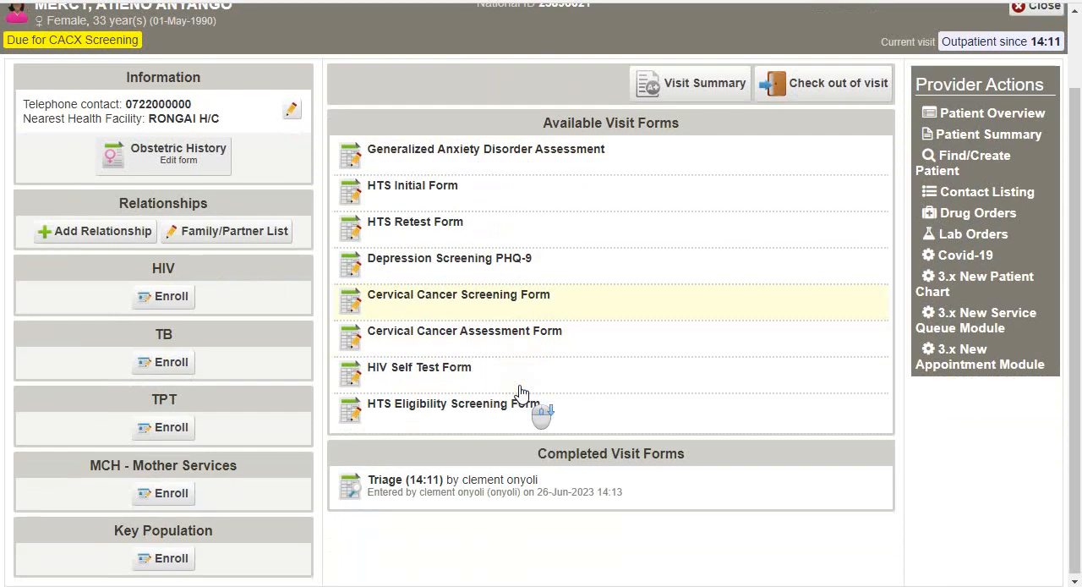
{"action": "left_click", "coordinate": [452, 421]}
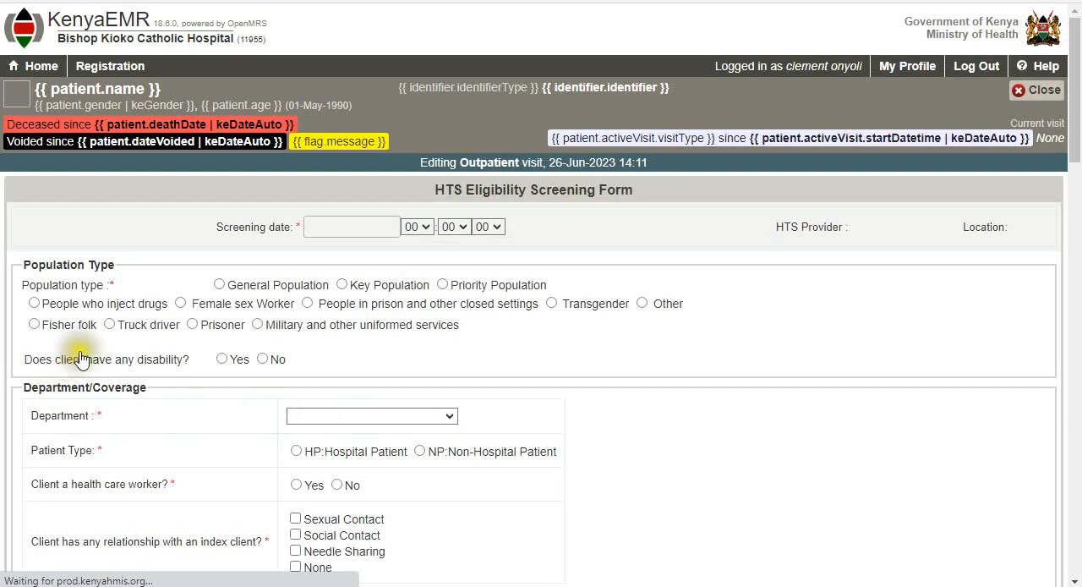
{"action": "left_click", "coordinate": [219, 269]}
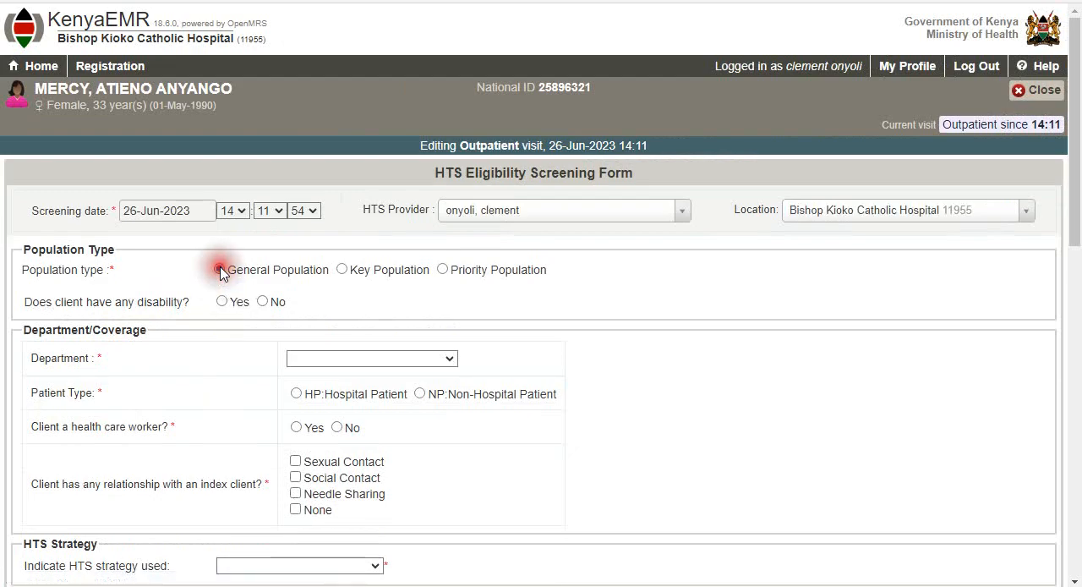
{"action": "left_click", "coordinate": [262, 302]}
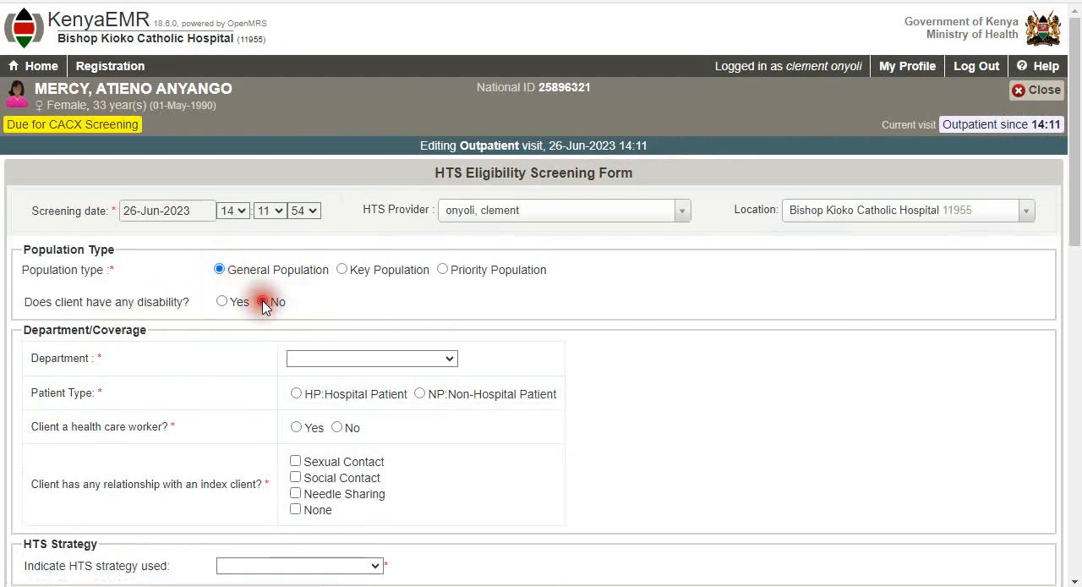
- Set the department to VCT and the patient type to NP:Non-Hospital Patient under Department/Coverage
{"action": "left_click", "coordinate": [363, 357]}
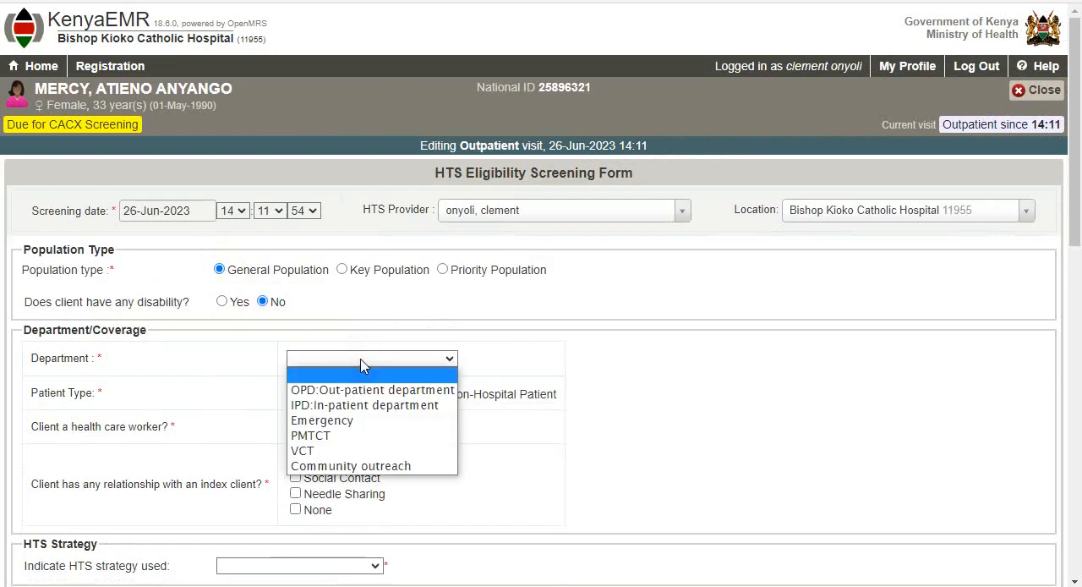
{"action": "left_click", "coordinate": [326, 449]}
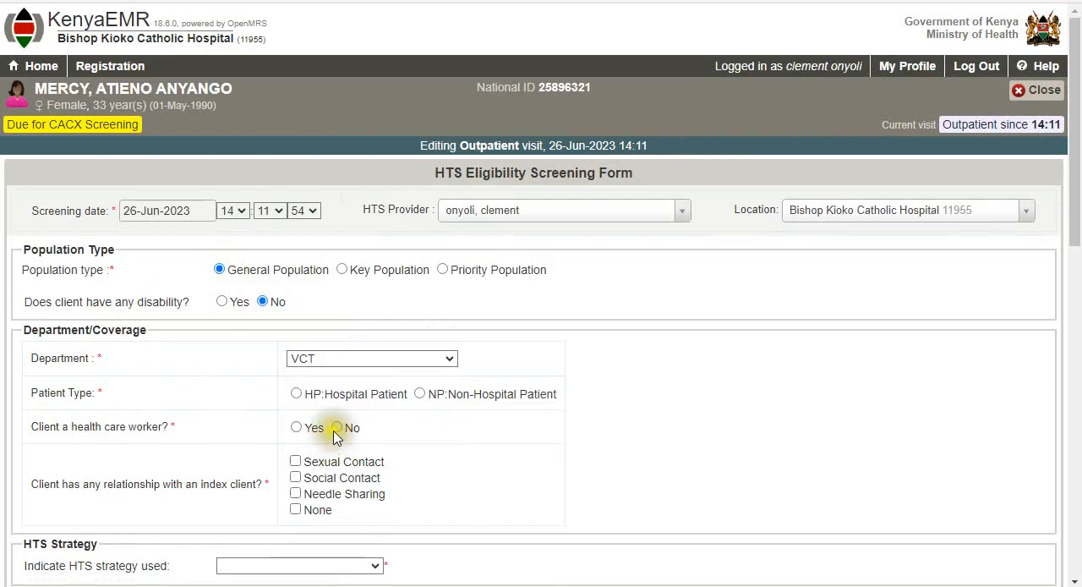
{"action": "left_click", "coordinate": [336, 360]}
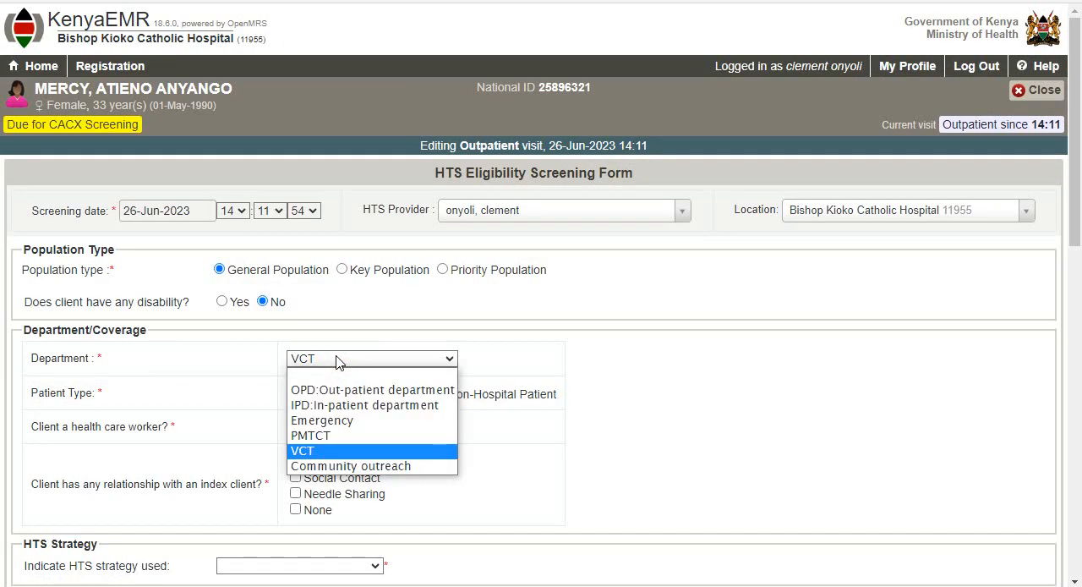
{"action": "left_click", "coordinate": [329, 441]}
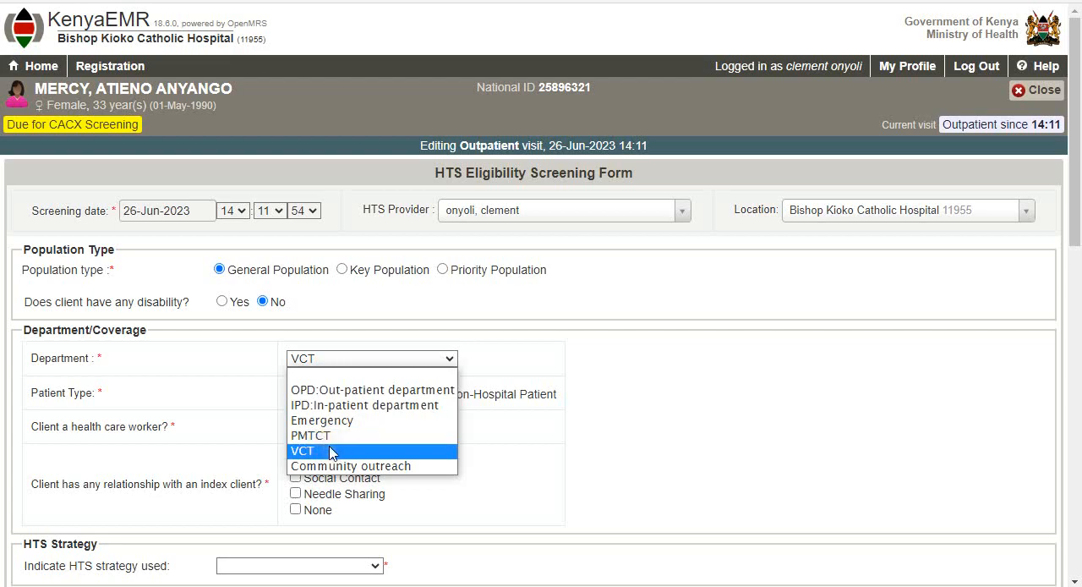
{"action": "left_click", "coordinate": [330, 452]}
{"action": "left_click", "coordinate": [301, 397]}
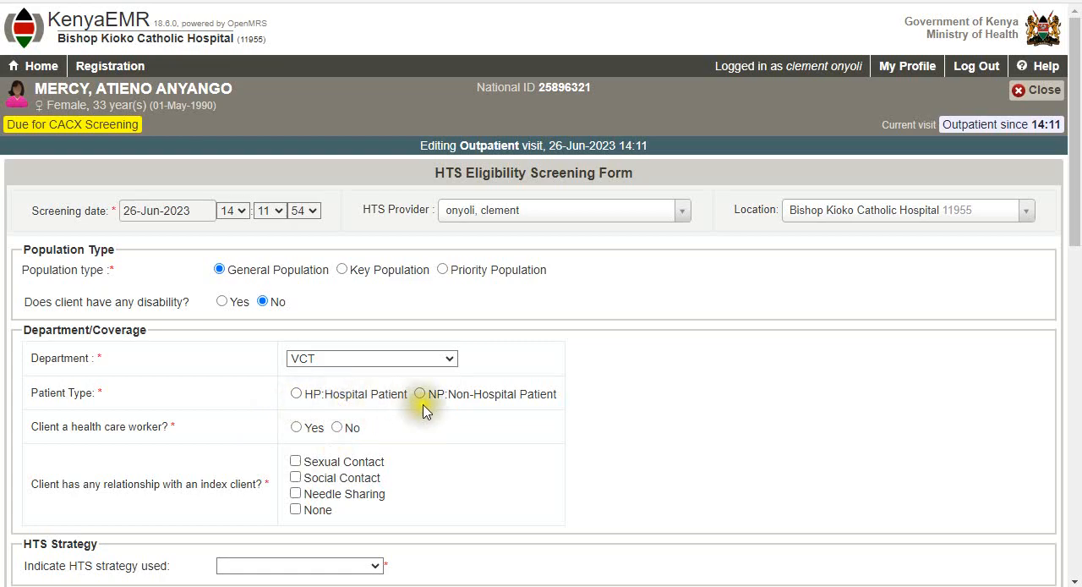
{"action": "left_click", "coordinate": [455, 398]}
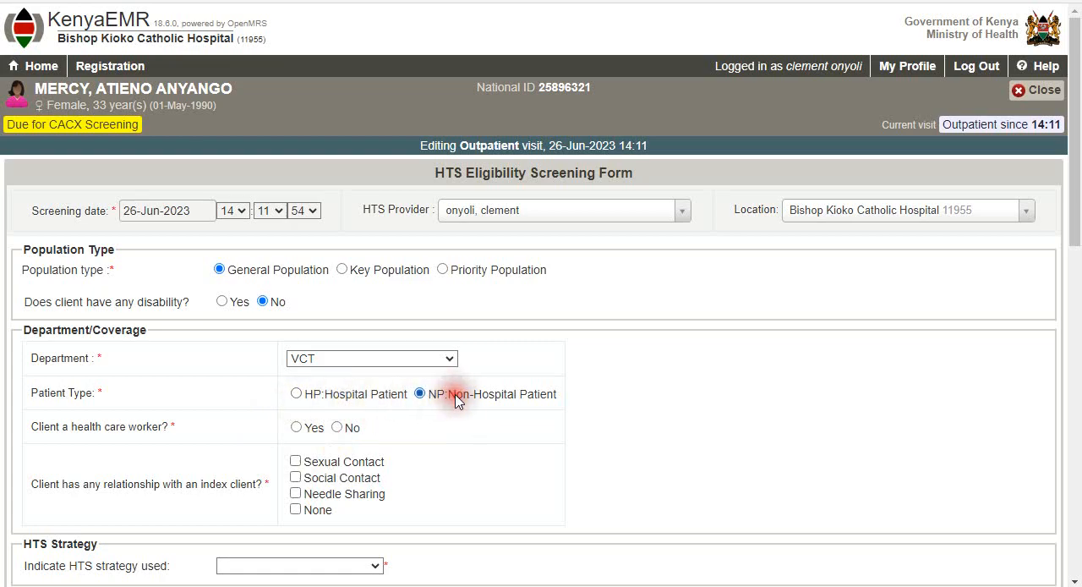
- Answer No to the client being a health care worker and set the relationship with an index client to None
{"action": "left_click", "coordinate": [292, 429]}
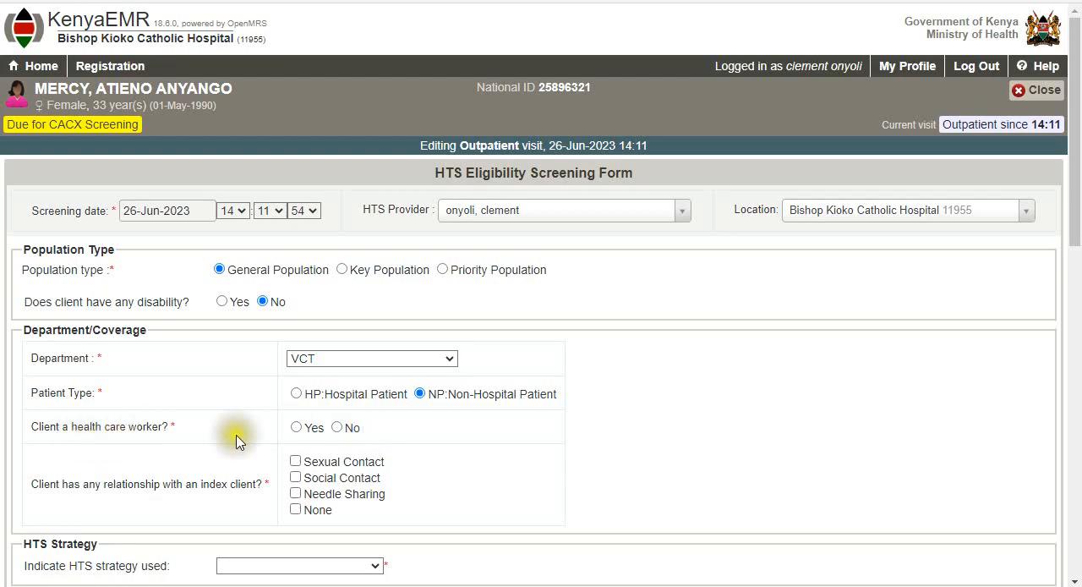
{"action": "left_click", "coordinate": [343, 430]}
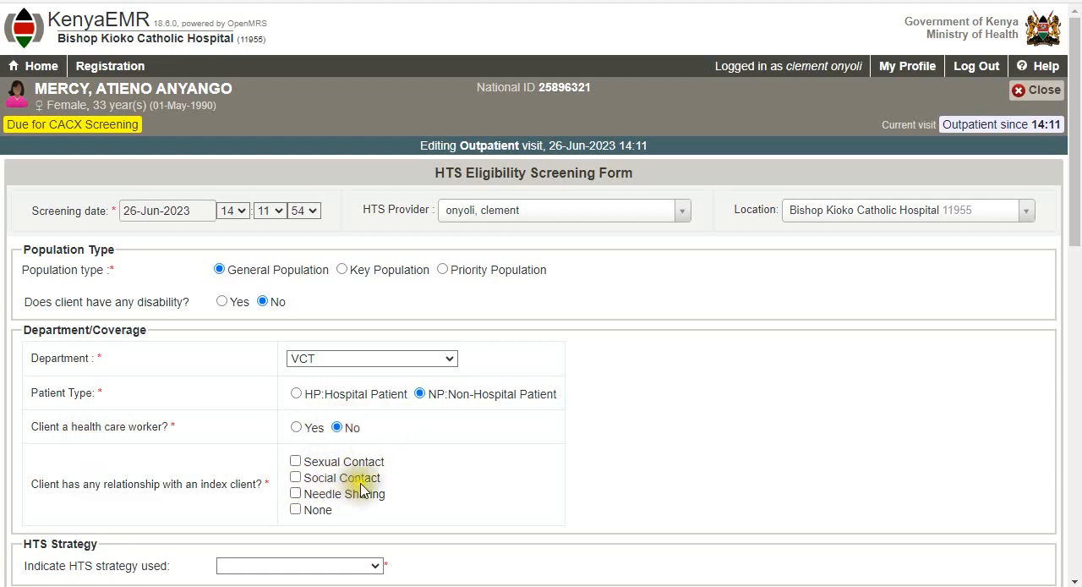
{"action": "left_click", "coordinate": [295, 510]}
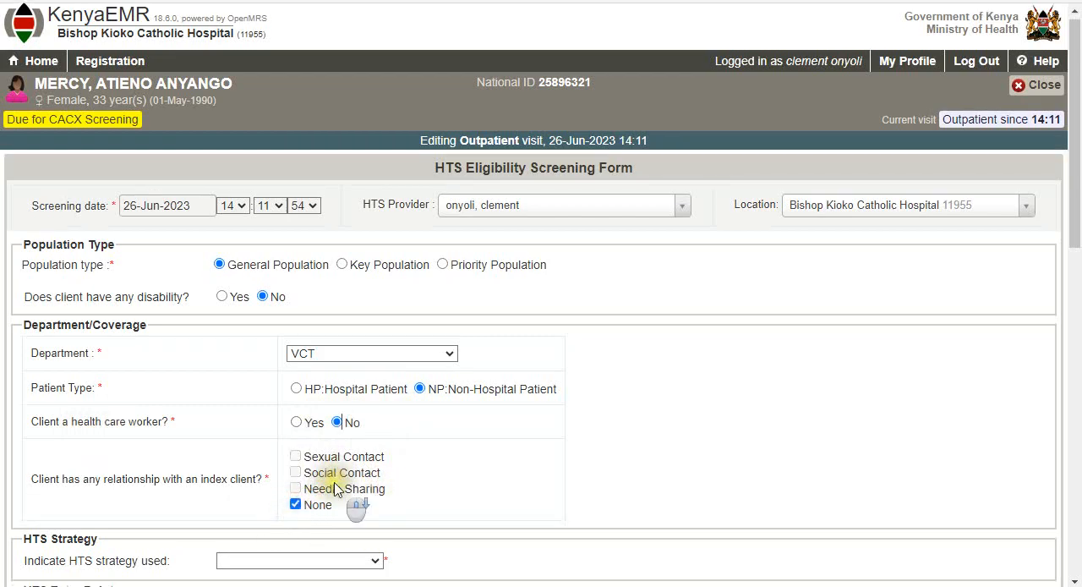
- Set the HTS strategy to VI:Integrated VCT Center, the entry point to VCT, and tested for HIV before to No
{"action": "scroll", "coordinate": [339, 457], "scroll_direction": "down", "scroll_amount": 2}
{"action": "left_click", "coordinate": [314, 397]}
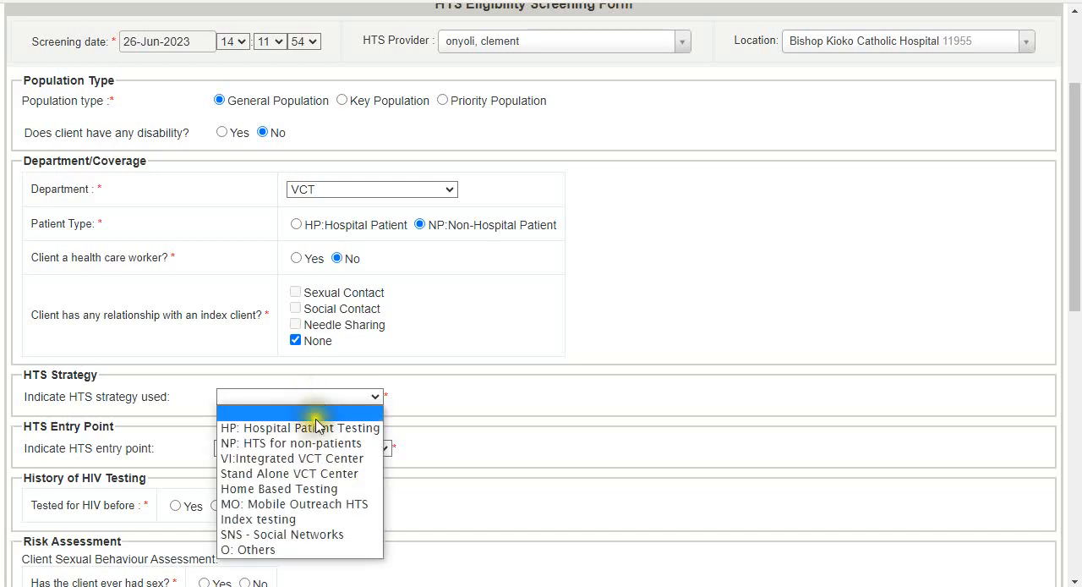
{"action": "left_click", "coordinate": [310, 463]}
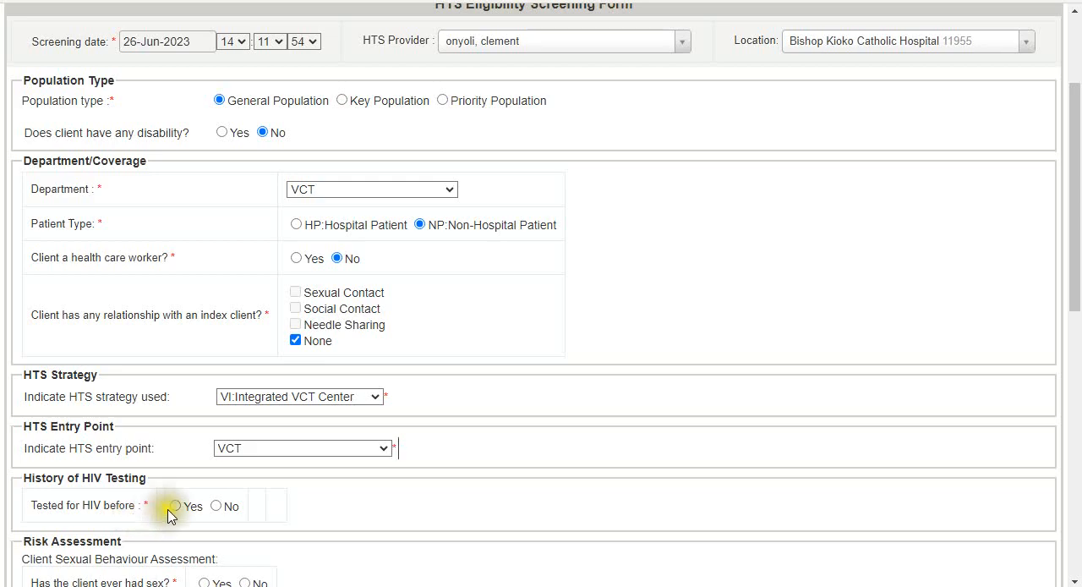
{"action": "left_click", "coordinate": [217, 505]}
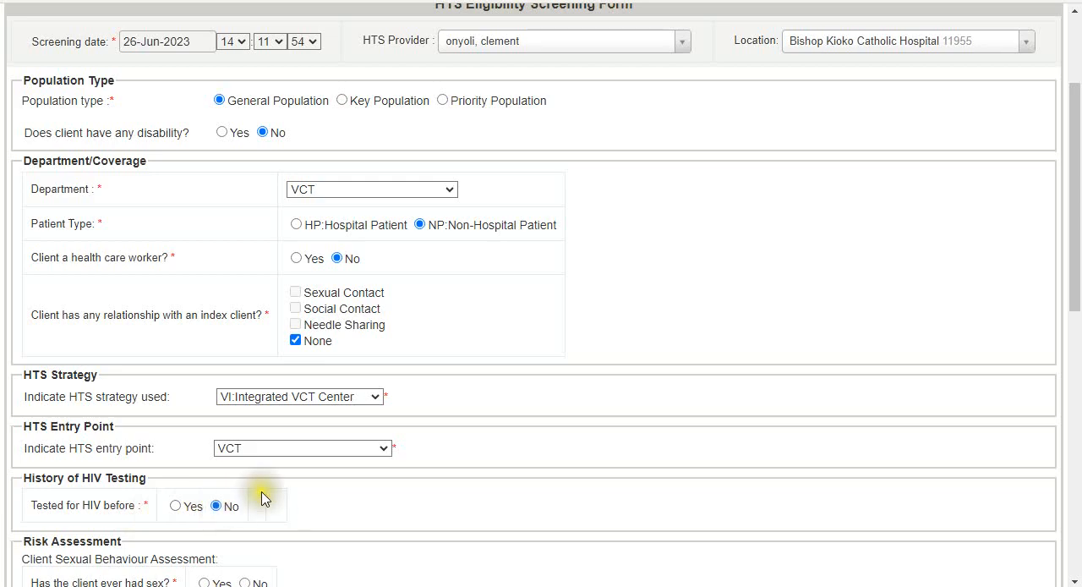
- In the Risk Assessment, answer Yes to the client ever having had sex and to being sexually active
{"action": "scroll", "coordinate": [262, 499], "scroll_direction": "down", "scroll_amount": 2}
{"action": "scroll", "coordinate": [262, 499], "scroll_direction": "down", "scroll_amount": 1}
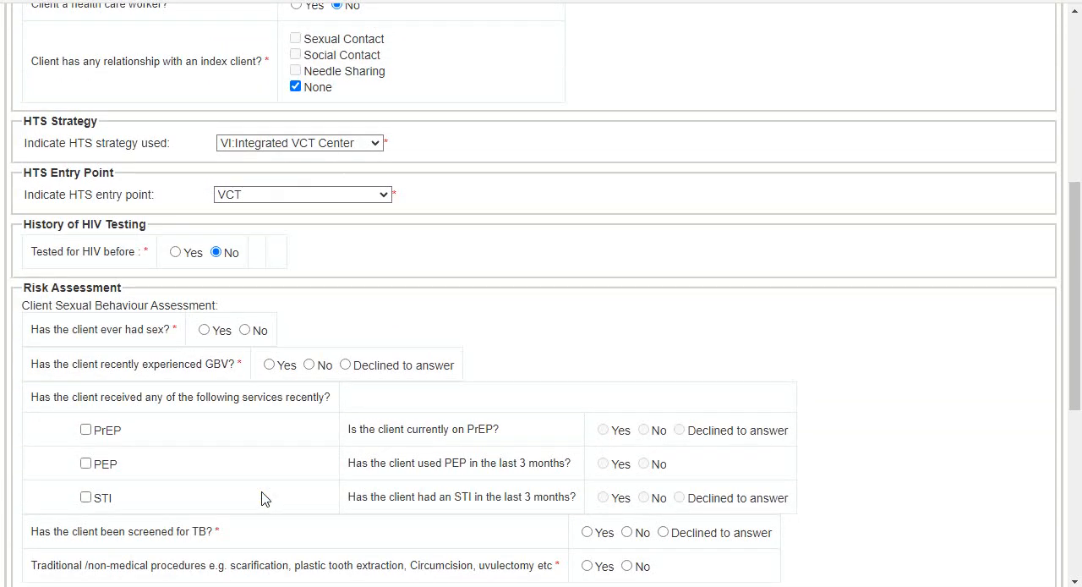
{"action": "left_click", "coordinate": [203, 330]}
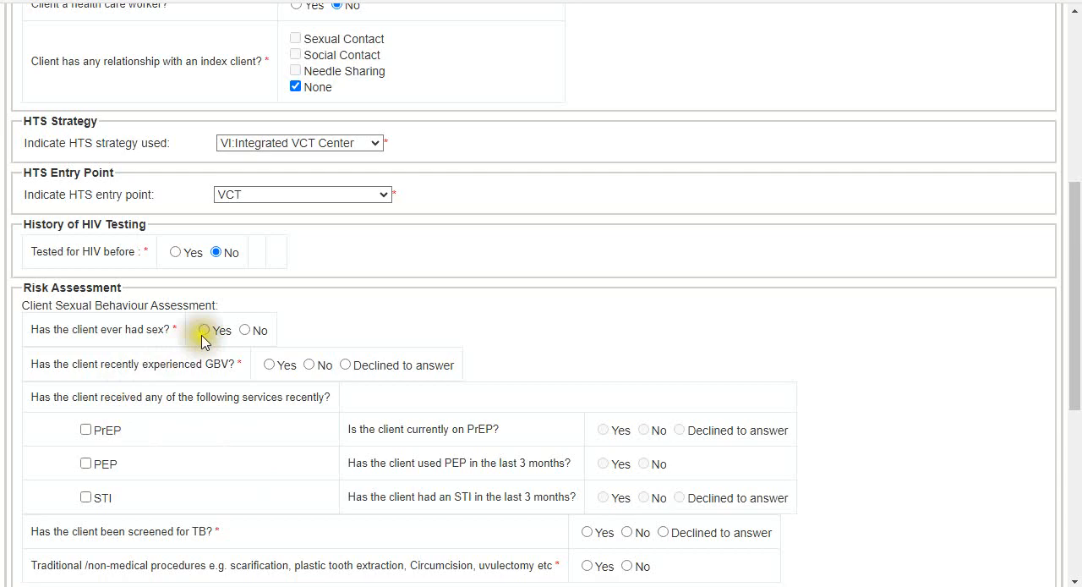
{"action": "left_click", "coordinate": [204, 331]}
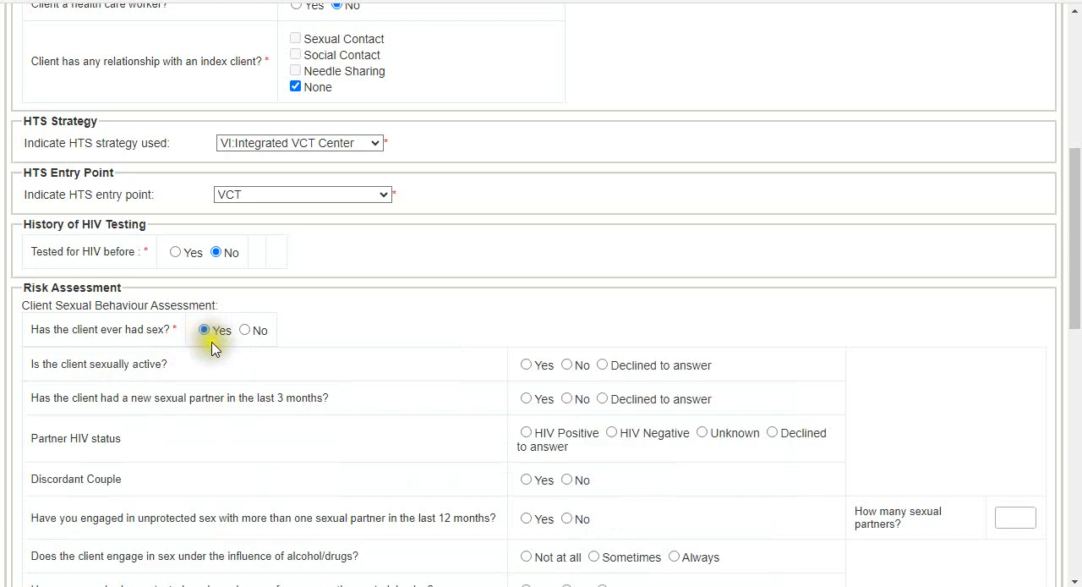
{"action": "left_click", "coordinate": [527, 399]}
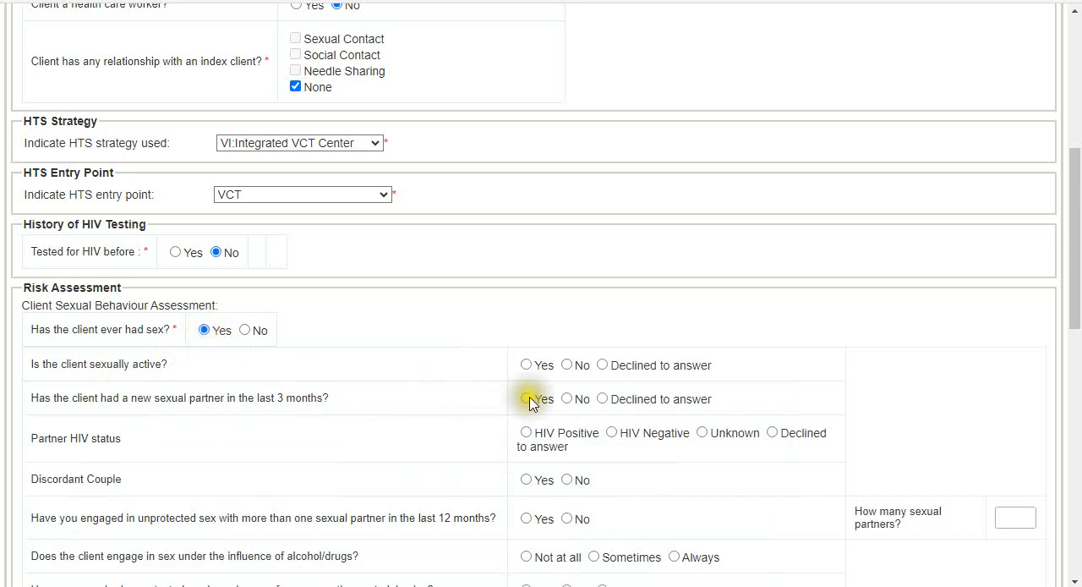
{"action": "left_click", "coordinate": [525, 365]}
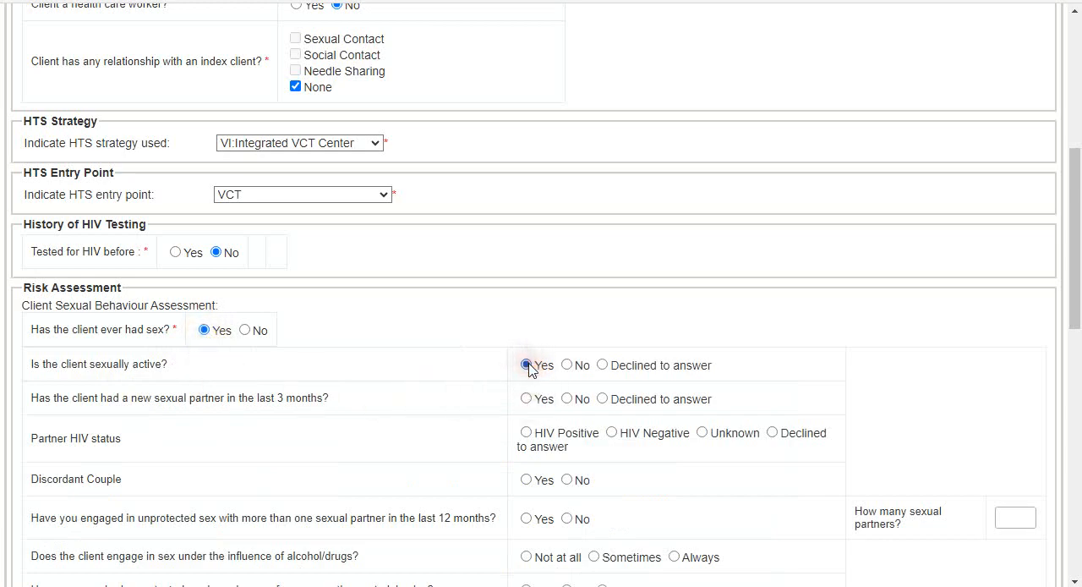
{"action": "left_click", "coordinate": [525, 369]}
- Set new sexual partner in the last 3 months to Yes, partner HIV status to Unknown, and discordant couple to No
{"action": "left_click", "coordinate": [527, 399]}
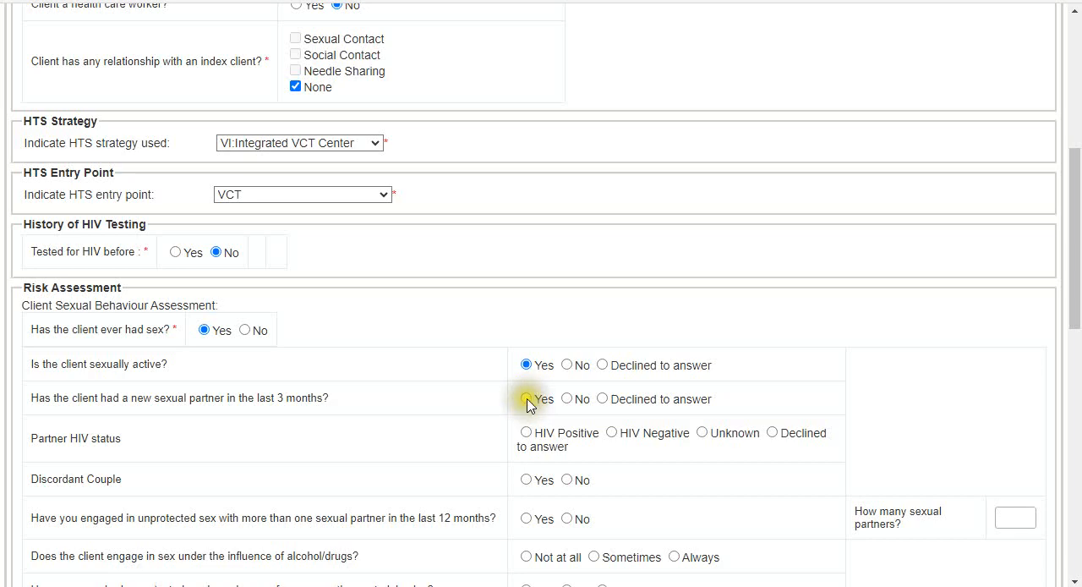
{"action": "left_click", "coordinate": [527, 399]}
{"action": "left_click", "coordinate": [702, 433]}
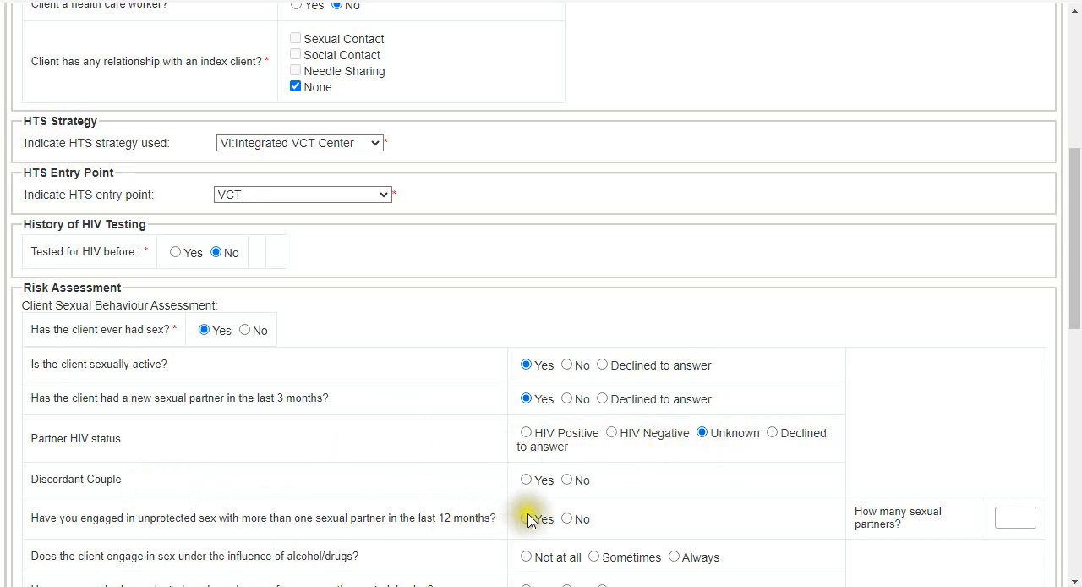
{"action": "left_click", "coordinate": [567, 480]}
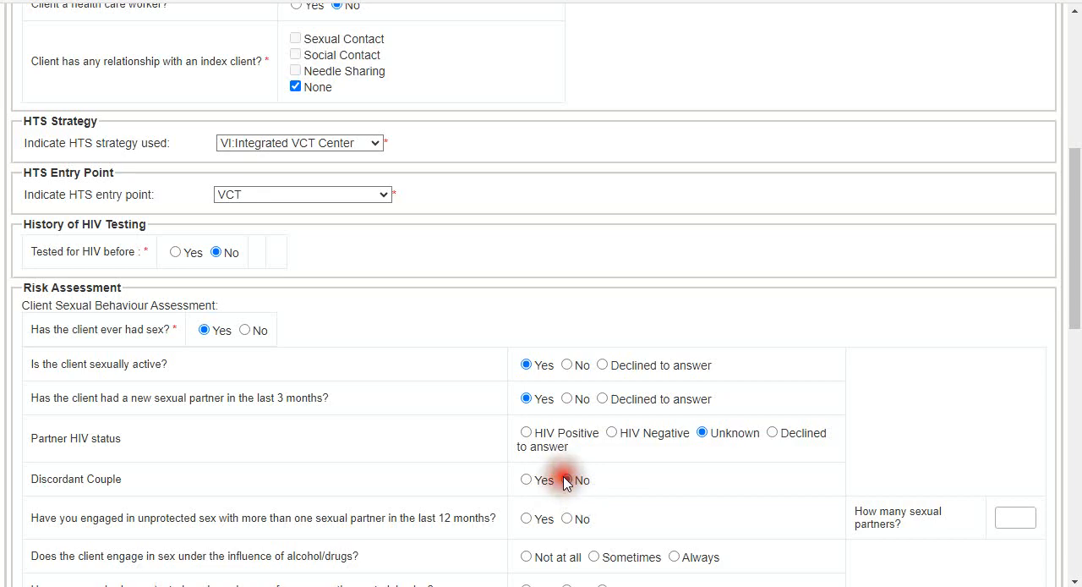
- Set unprotected sex with multiple partners to Yes, sex under the influence of alcohol/drugs to Sometimes, and unprotected sex for material gains to Yes
{"action": "scroll", "coordinate": [386, 502], "scroll_direction": "down", "scroll_amount": 1}
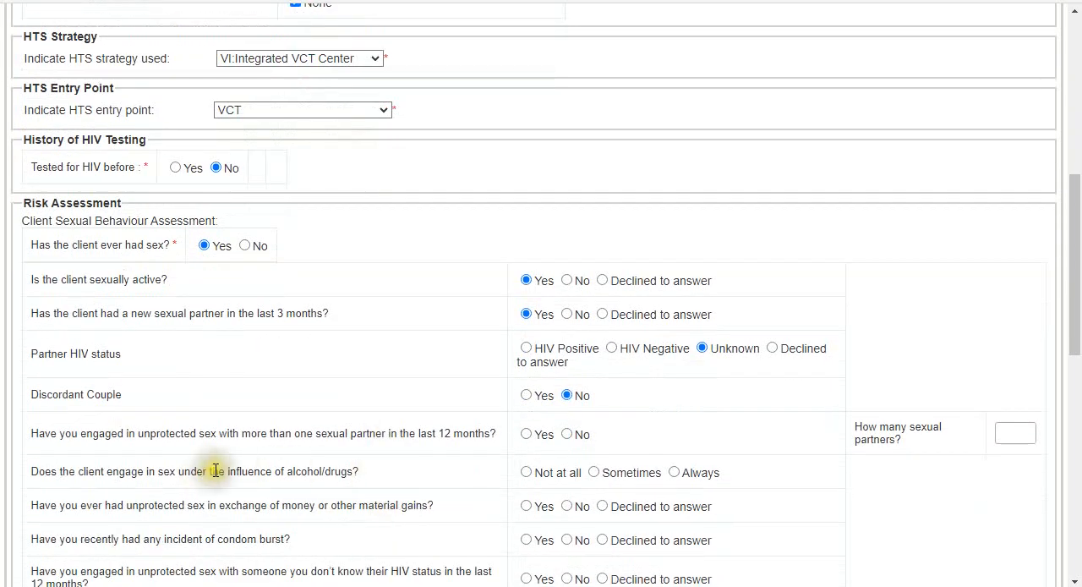
{"action": "left_click", "coordinate": [527, 435]}
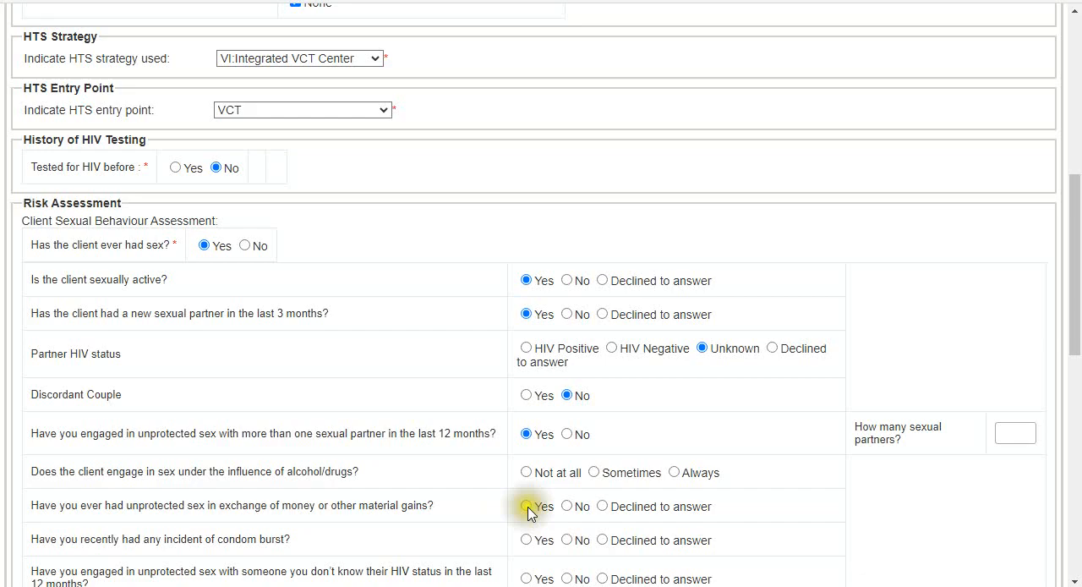
{"action": "left_click", "coordinate": [593, 472]}
{"action": "left_click", "coordinate": [533, 507]}
{"action": "left_click", "coordinate": [521, 506]}
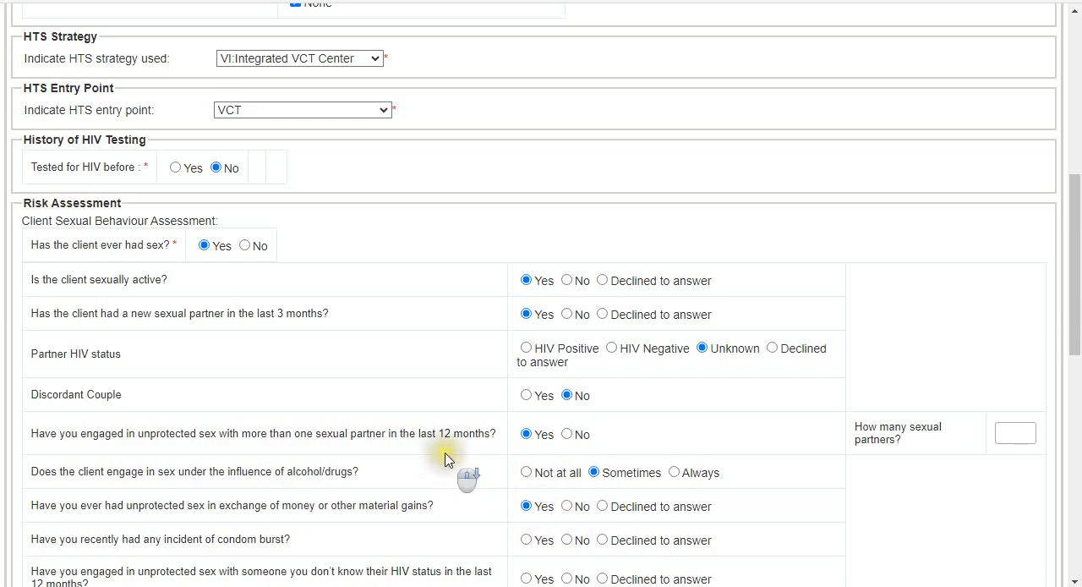
- Answer No to condom burst, unprotected sex with partners of unknown or known positive HIV status, and recent GBV
{"action": "scroll", "coordinate": [446, 452], "scroll_direction": "down", "scroll_amount": 3}
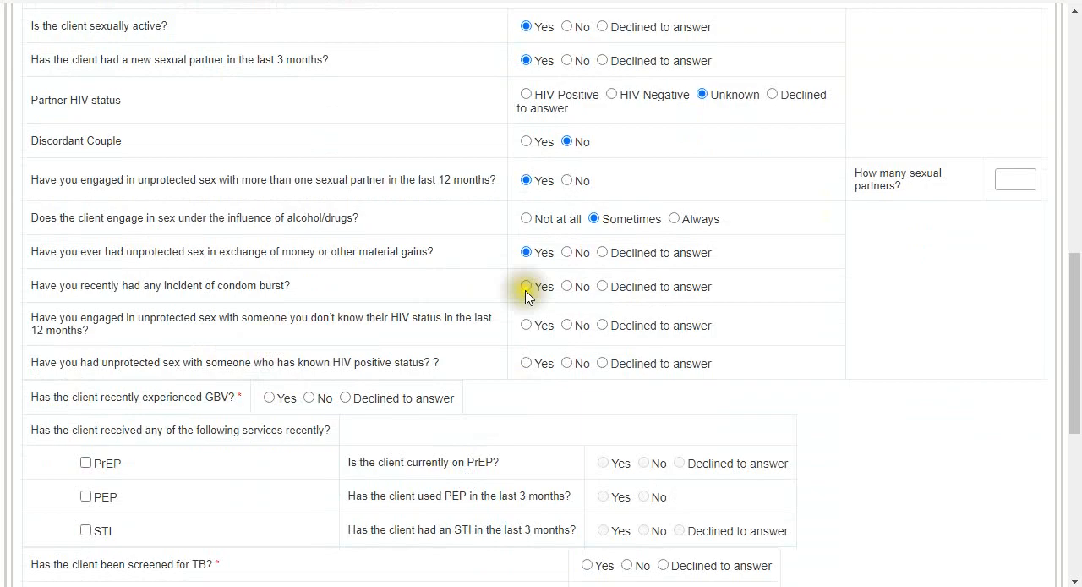
{"action": "left_click", "coordinate": [566, 286]}
{"action": "left_click", "coordinate": [566, 325]}
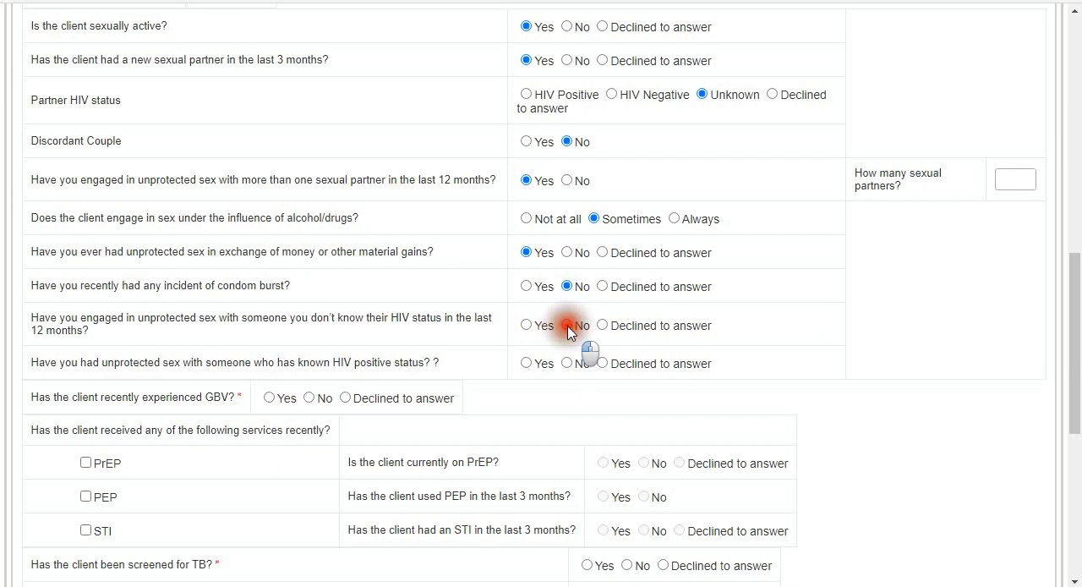
{"action": "left_click", "coordinate": [534, 373]}
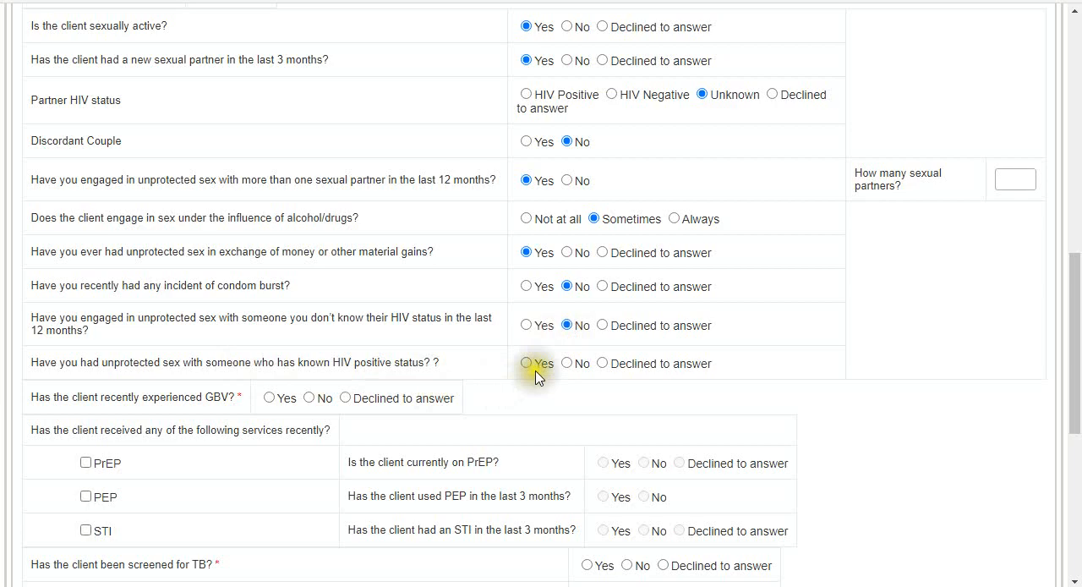
{"action": "left_click", "coordinate": [566, 363]}
{"action": "left_click", "coordinate": [307, 399]}
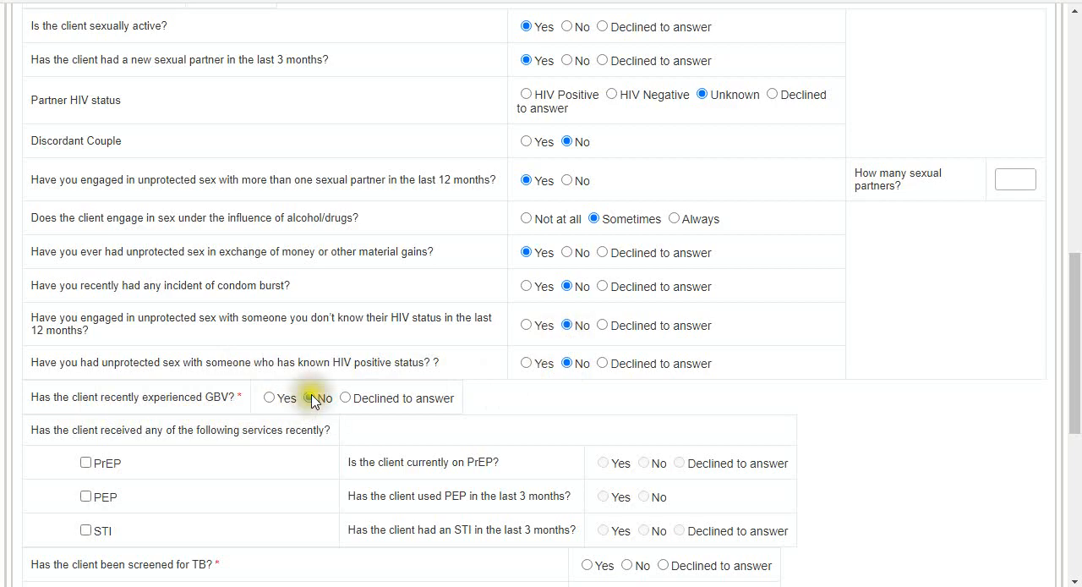
- Set TB screening to Yes and answer No to cough, fever, weight loss or poor weight gain, and night sweats
{"action": "scroll", "coordinate": [398, 436], "scroll_direction": "down", "scroll_amount": 2}
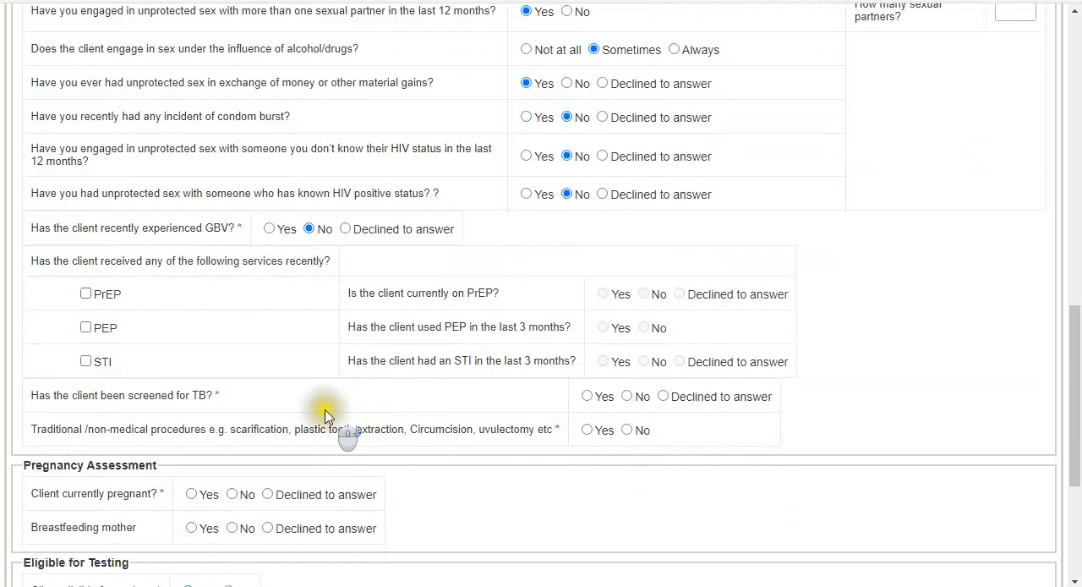
{"action": "left_click", "coordinate": [97, 293]}
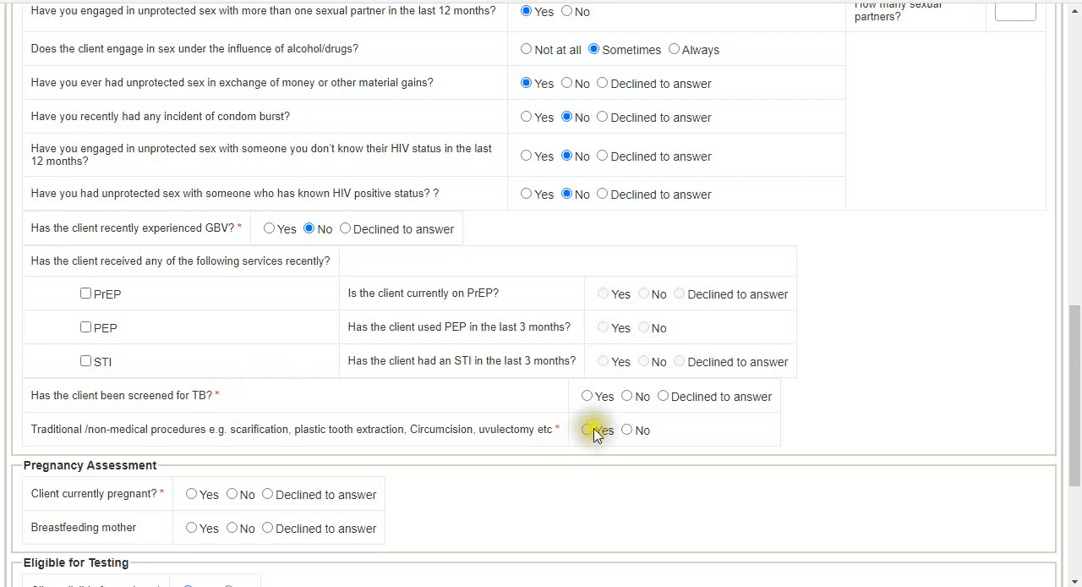
{"action": "left_click", "coordinate": [587, 397]}
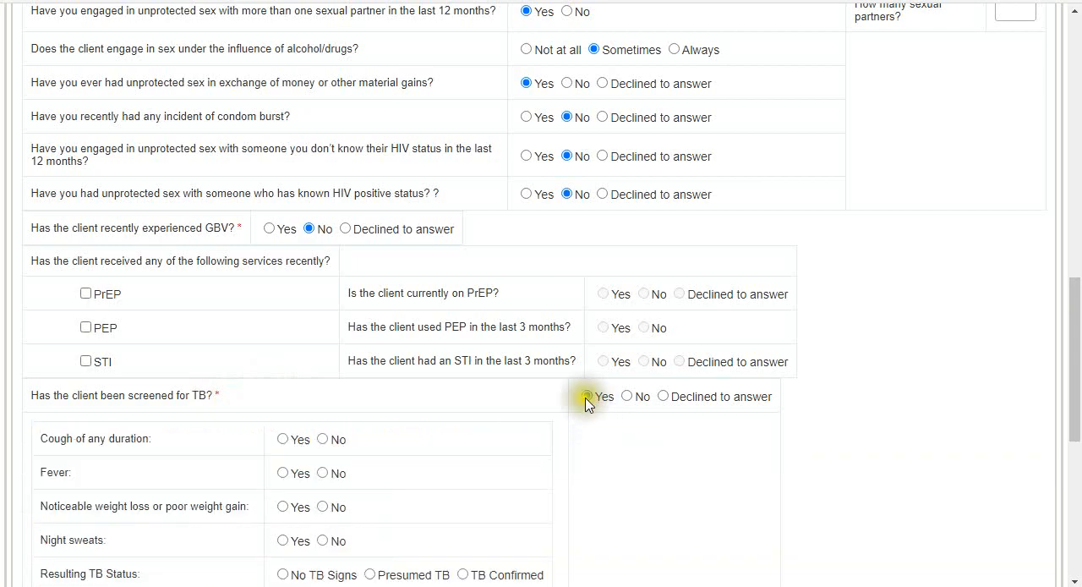
{"action": "scroll", "coordinate": [345, 415], "scroll_direction": "down", "scroll_amount": 2}
{"action": "left_click", "coordinate": [324, 270]}
{"action": "left_click", "coordinate": [323, 304]}
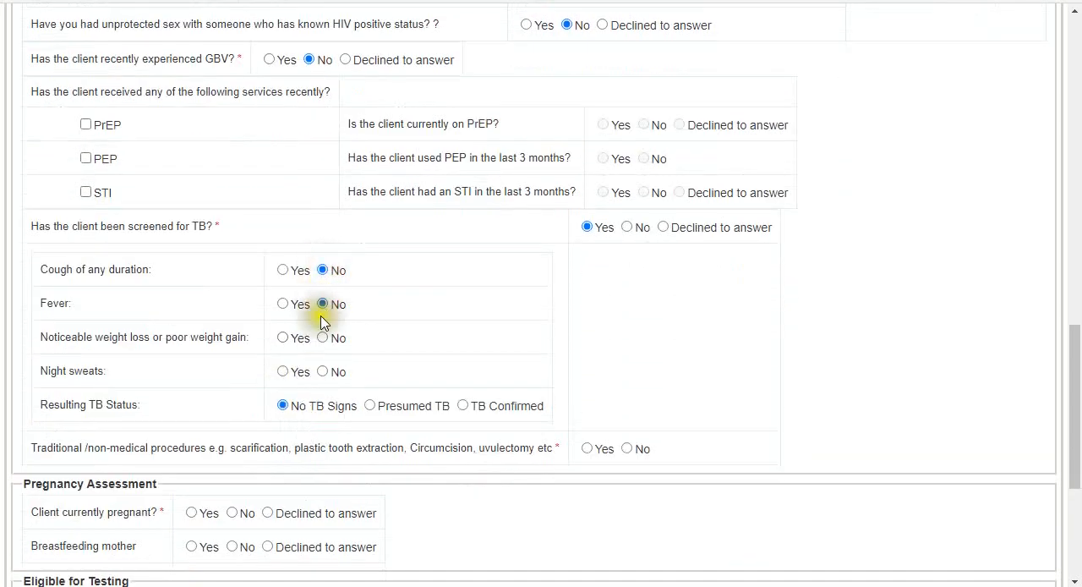
{"action": "left_click", "coordinate": [323, 338]}
{"action": "left_click", "coordinate": [319, 372]}
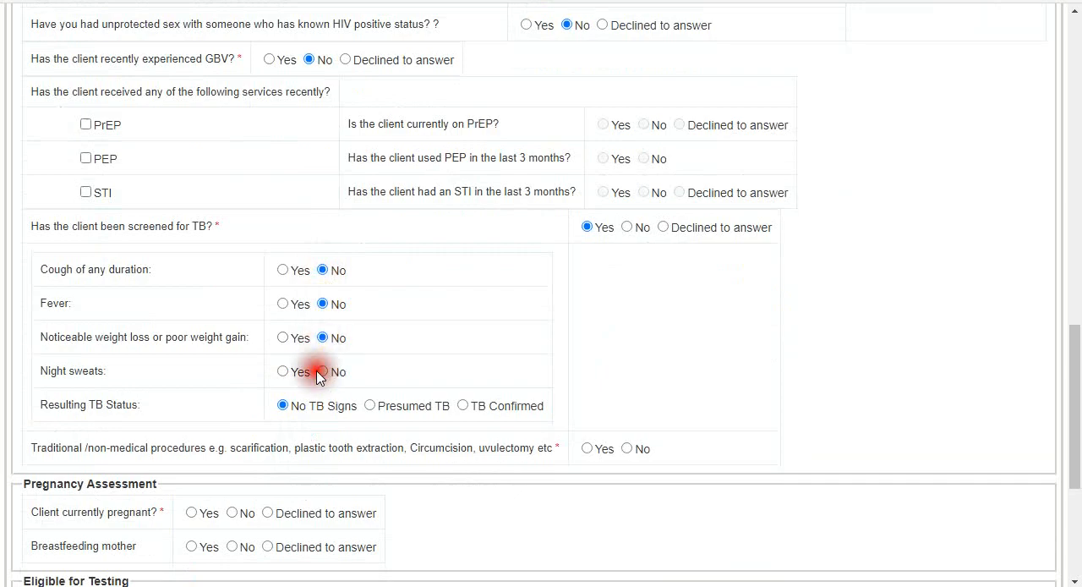
{"action": "left_click", "coordinate": [323, 373]}
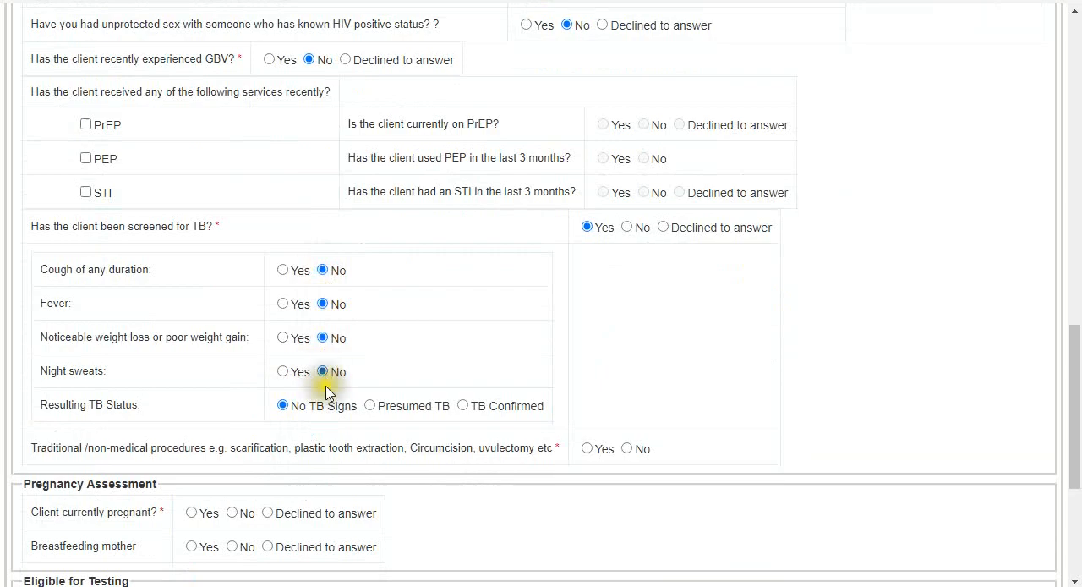
- Answer No to traditional/non-medical procedures, current pregnancy and breastfeeding, and set client eligible for testing to Yes
{"action": "scroll", "coordinate": [381, 422], "scroll_direction": "down", "scroll_amount": 1}
{"action": "left_click", "coordinate": [625, 365]}
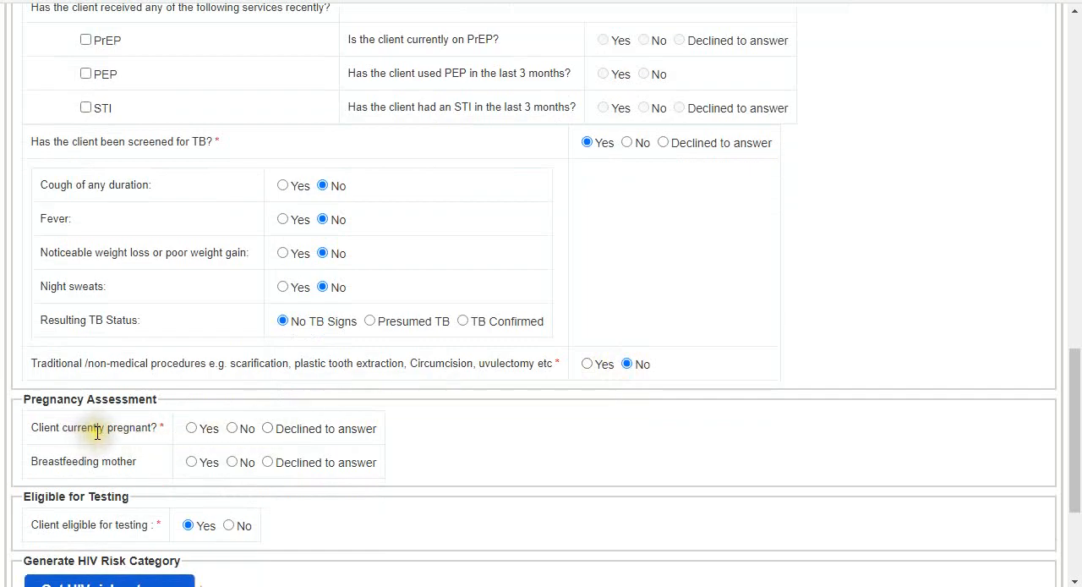
{"action": "left_click", "coordinate": [250, 436]}
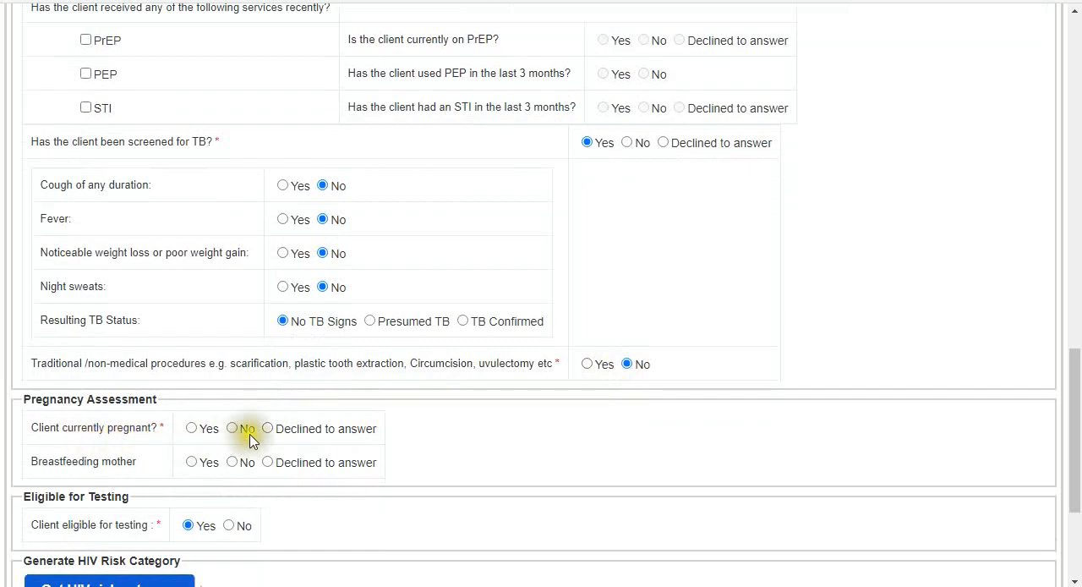
{"action": "left_click", "coordinate": [240, 431]}
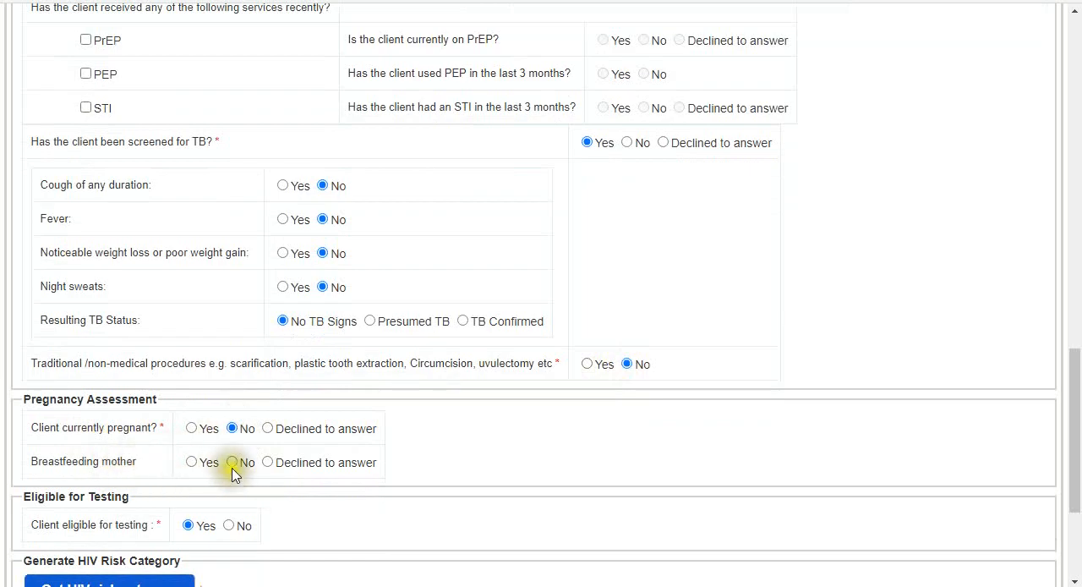
{"action": "left_click", "coordinate": [232, 462]}
{"action": "scroll", "coordinate": [198, 464], "scroll_direction": "down", "scroll_amount": 1}
{"action": "left_click", "coordinate": [190, 442]}
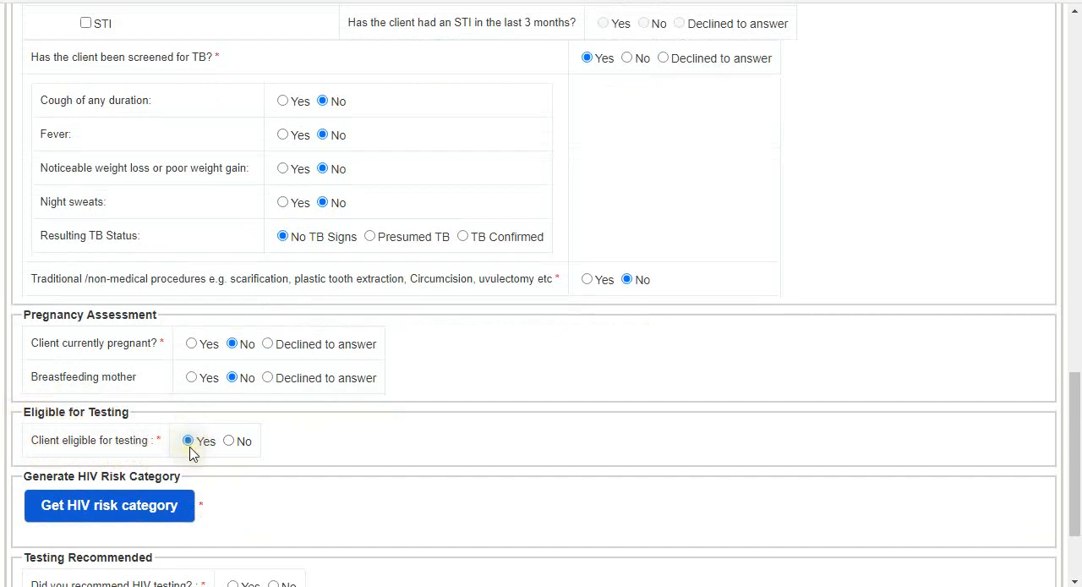
- Generate the client's HIV risk category and review the sexual behaviour answers behind it
{"action": "scroll", "coordinate": [196, 378], "scroll_direction": "down", "scroll_amount": 2}
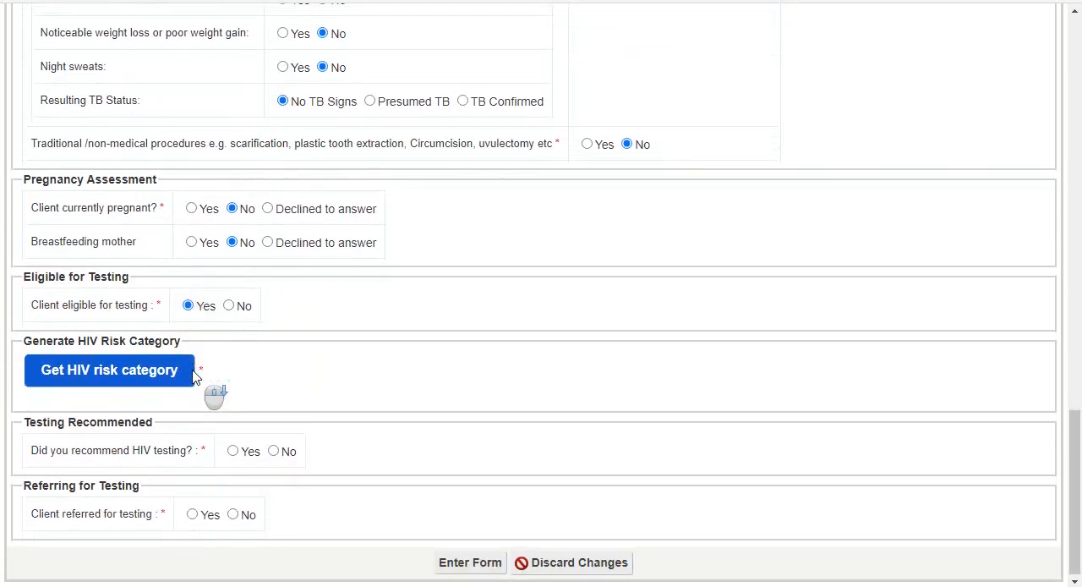
{"action": "left_click", "coordinate": [135, 374]}
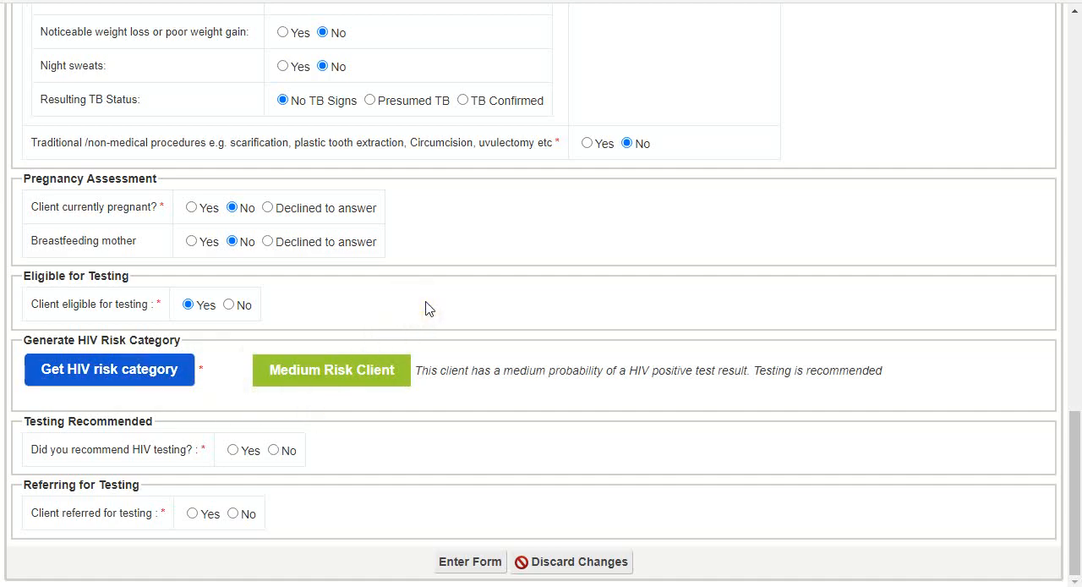
{"action": "scroll", "coordinate": [426, 304], "scroll_direction": "up", "scroll_amount": 6}
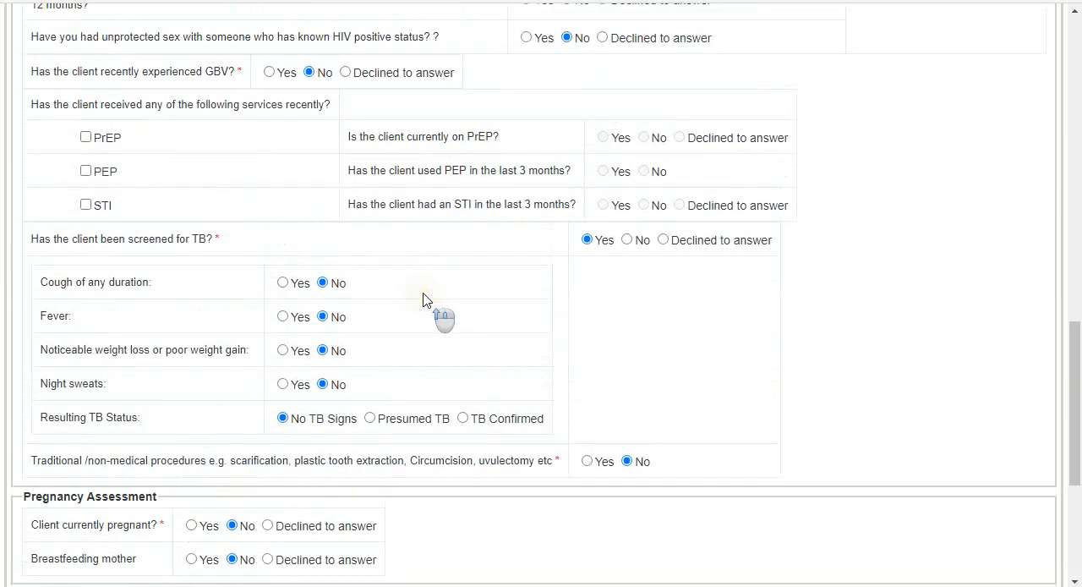
{"action": "scroll", "coordinate": [427, 303], "scroll_direction": "up", "scroll_amount": 1}
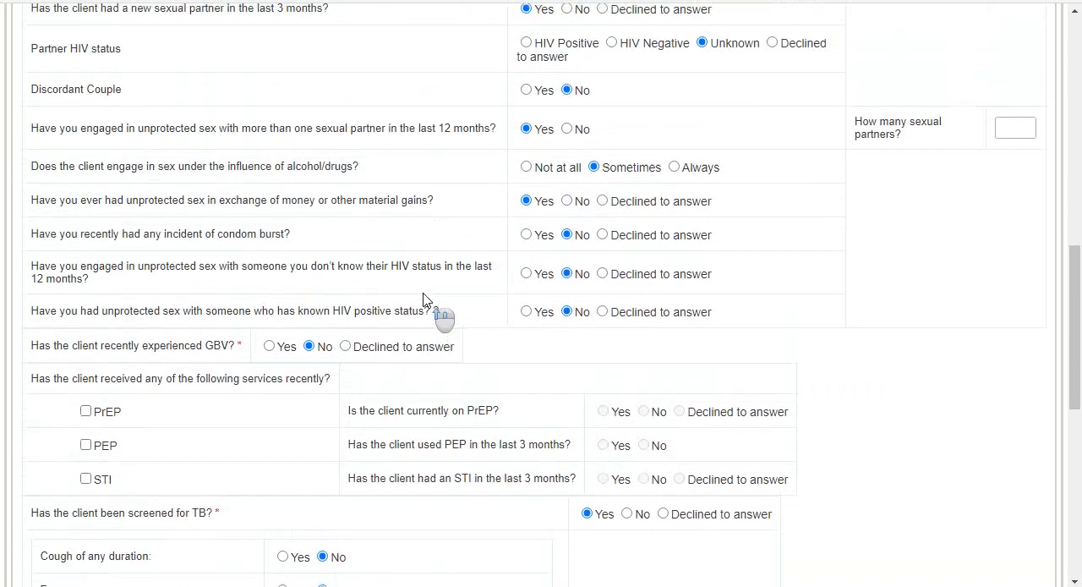
{"action": "left_click", "coordinate": [521, 203]}
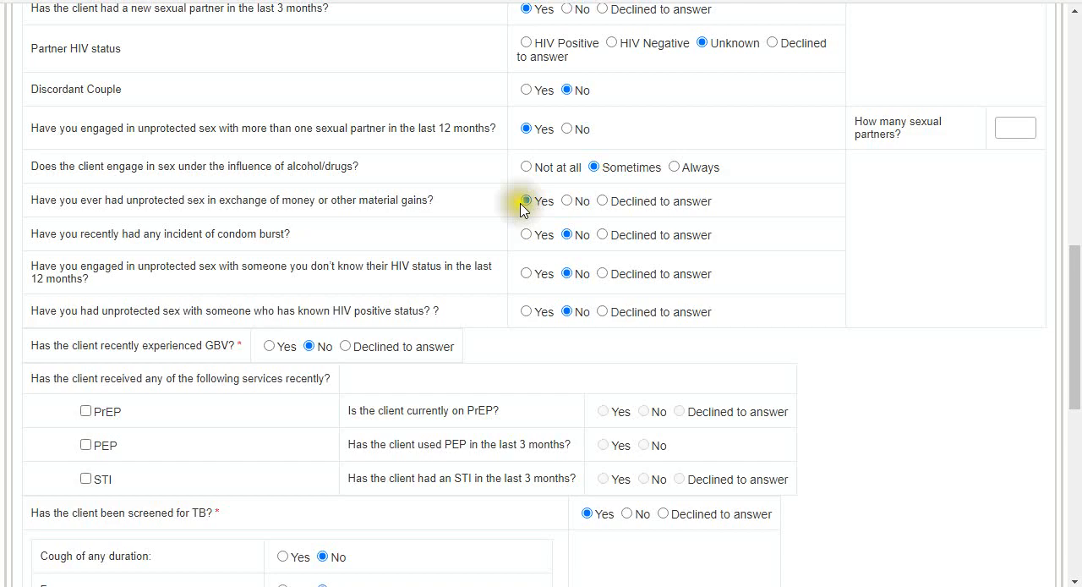
{"action": "left_click", "coordinate": [524, 131]}
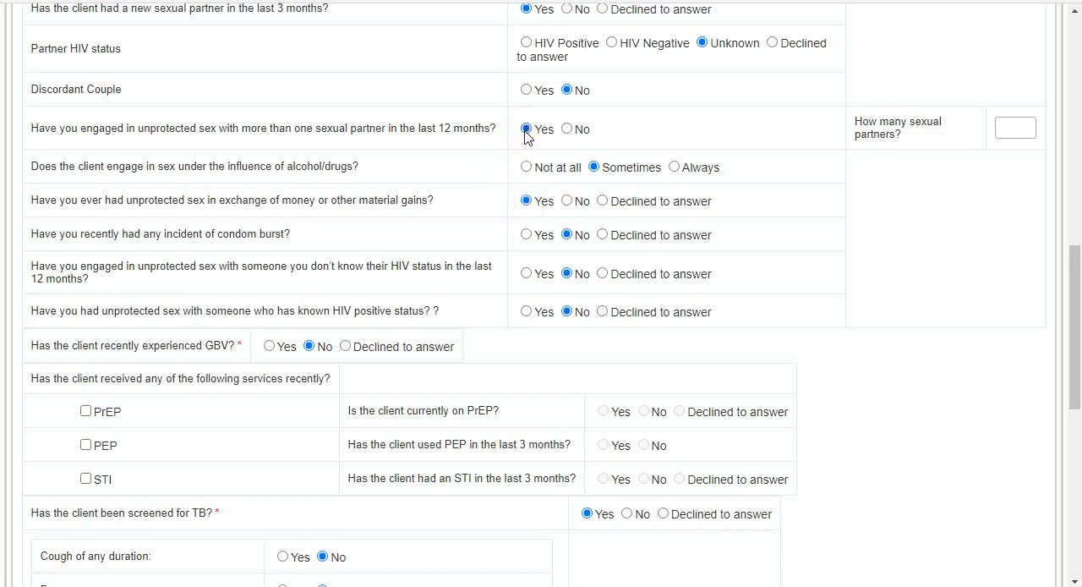
{"action": "scroll", "coordinate": [525, 135], "scroll_direction": "up", "scroll_amount": 1}
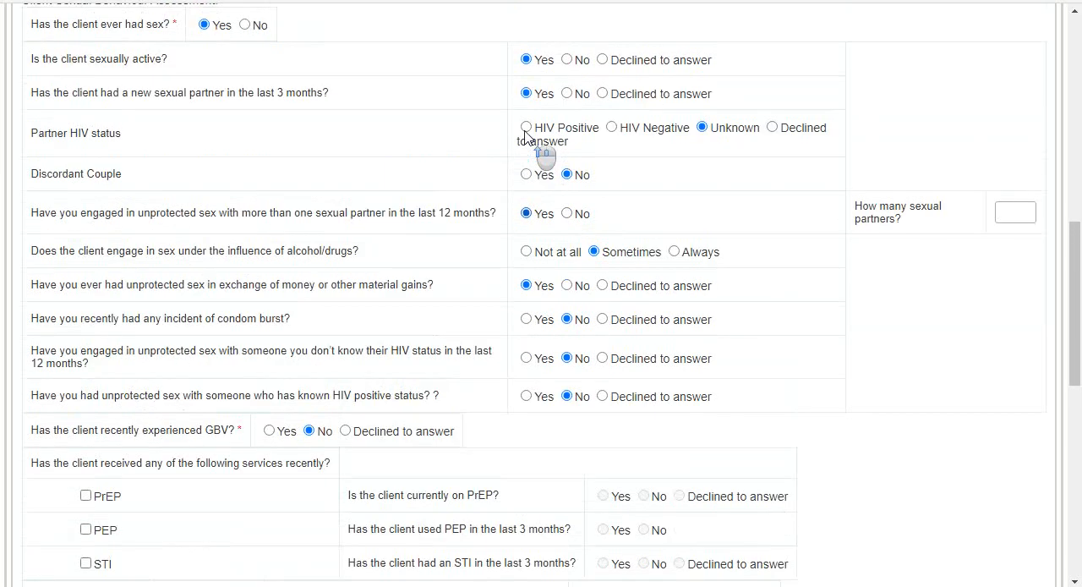
{"action": "scroll", "coordinate": [525, 136], "scroll_direction": "down", "scroll_amount": 10}
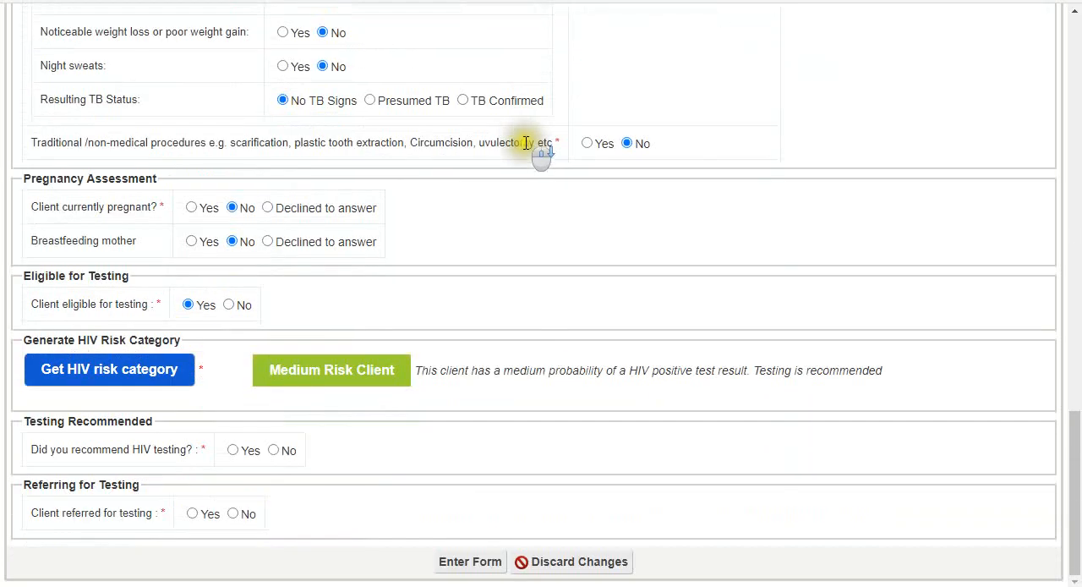
- Set HIV testing recommended to Yes for both eligible and risk category, set referred for testing to Yes, and submit the screening form
{"action": "left_click", "coordinate": [234, 453]}
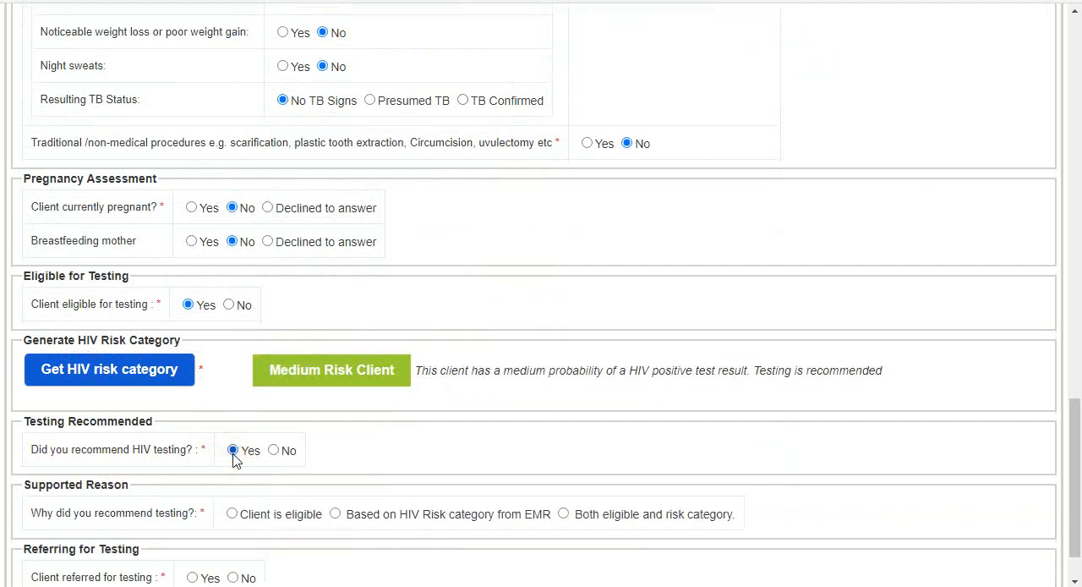
{"action": "scroll", "coordinate": [384, 439], "scroll_direction": "down", "scroll_amount": 1}
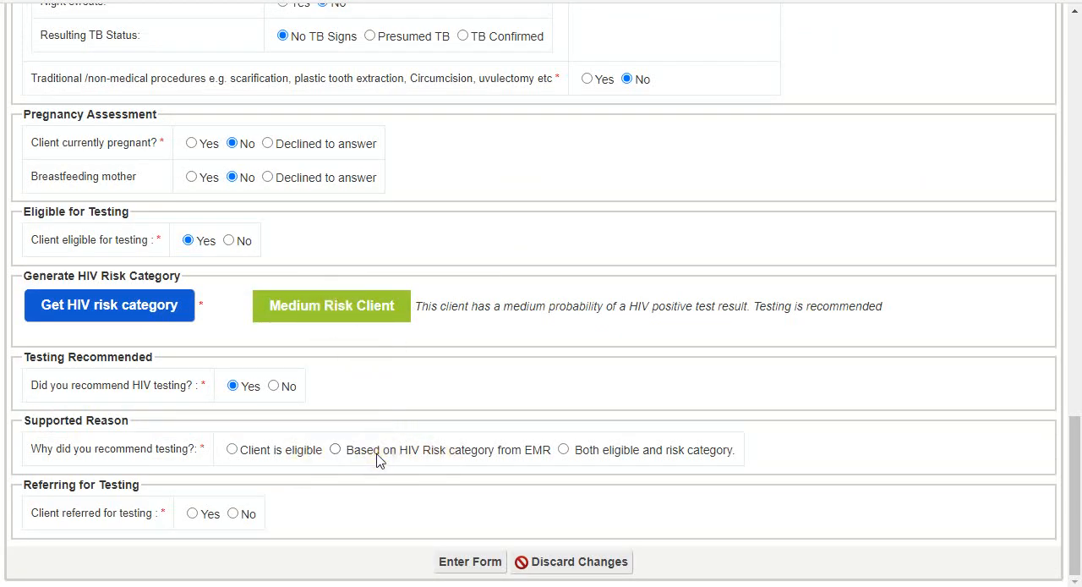
{"action": "left_click", "coordinate": [563, 448]}
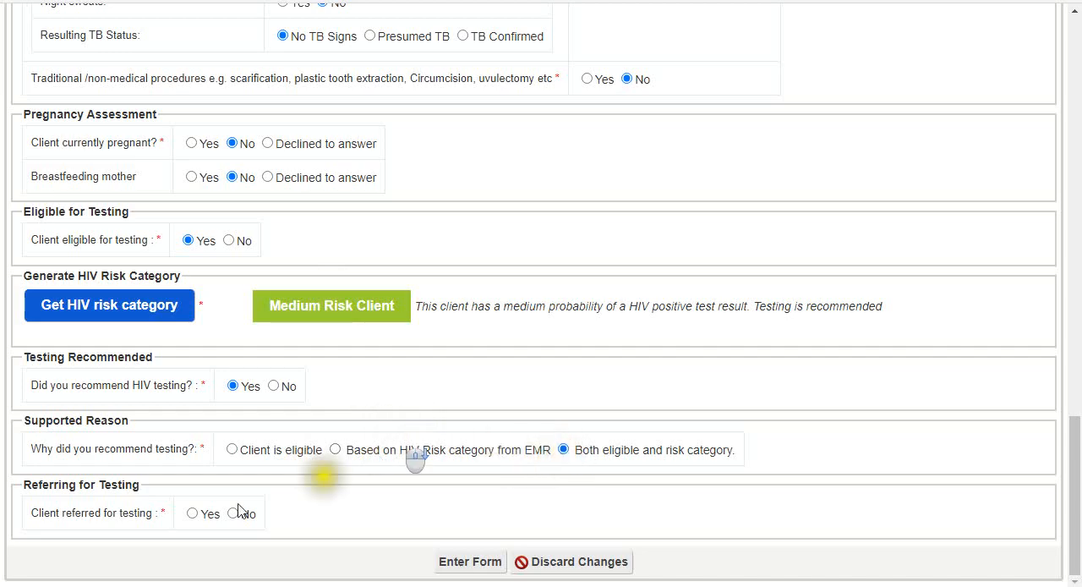
{"action": "left_click", "coordinate": [193, 513]}
{"action": "left_click", "coordinate": [468, 562]}
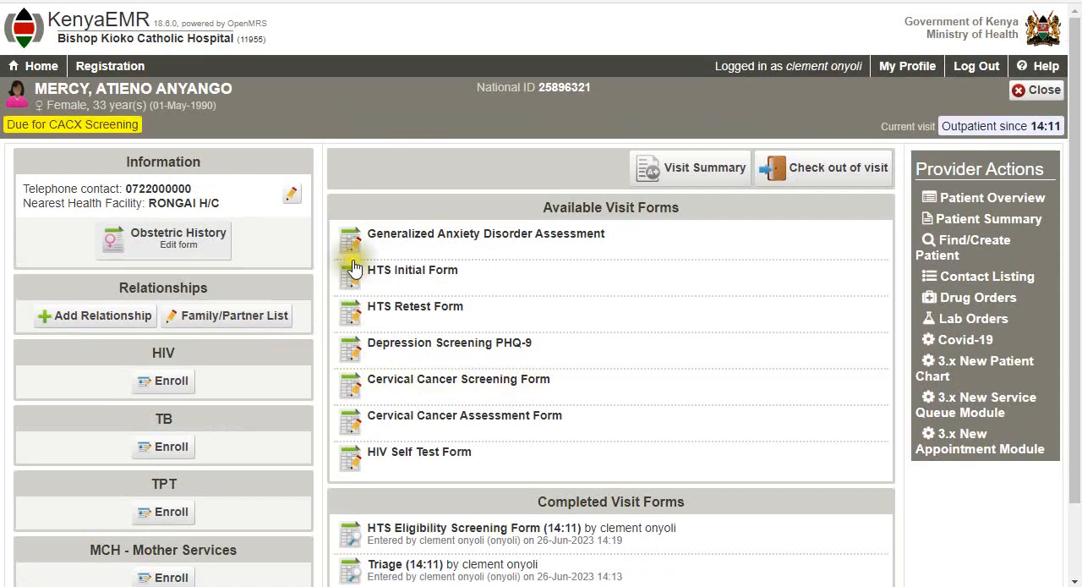
- Open the HTS Initial Form and set the HTS date to 26-Jun-2023
{"action": "left_click", "coordinate": [458, 278]}
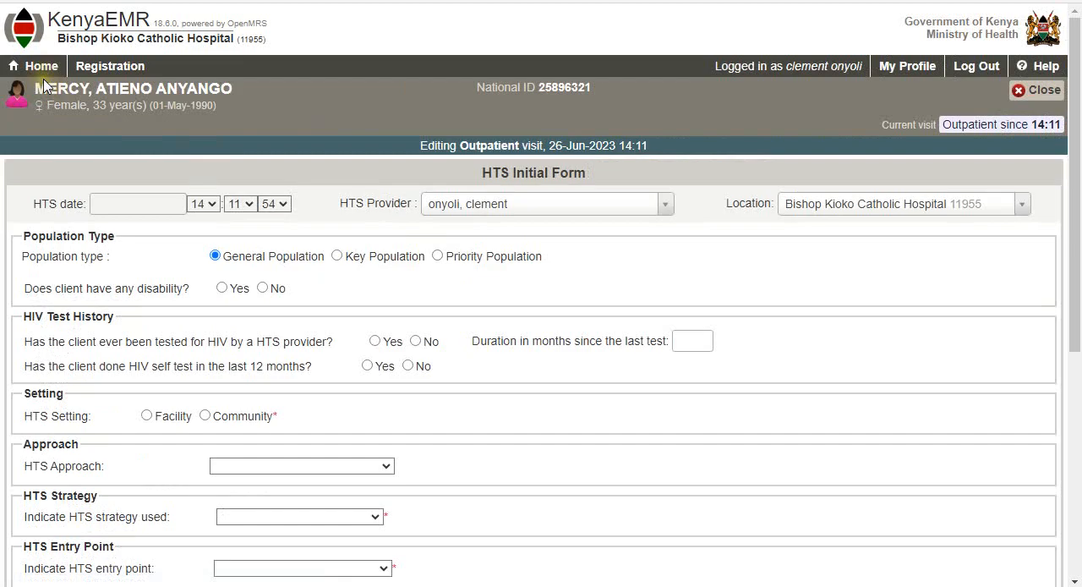
{"action": "left_click", "coordinate": [146, 203]}
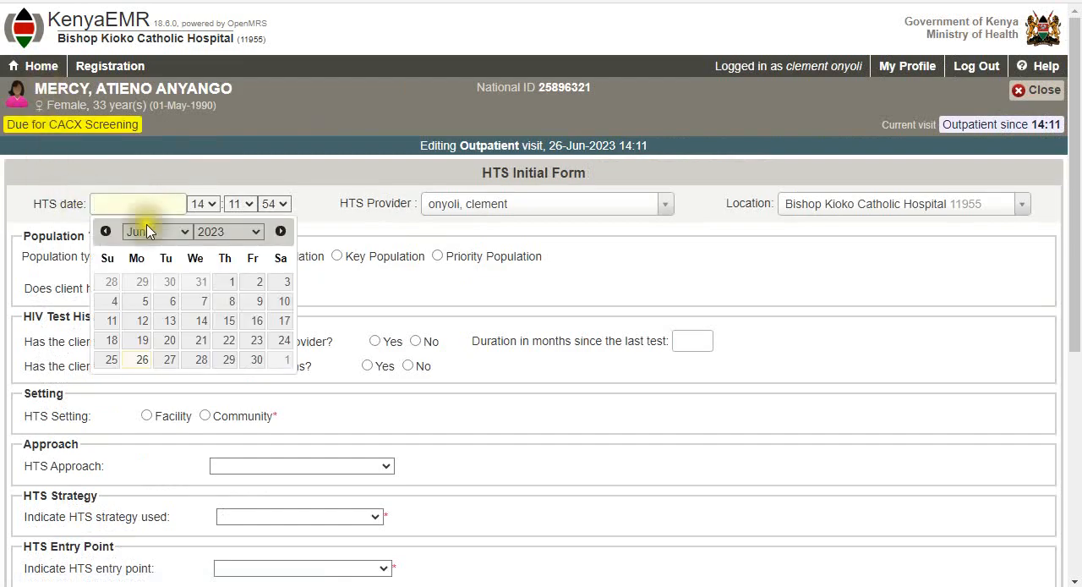
{"action": "left_click", "coordinate": [141, 363]}
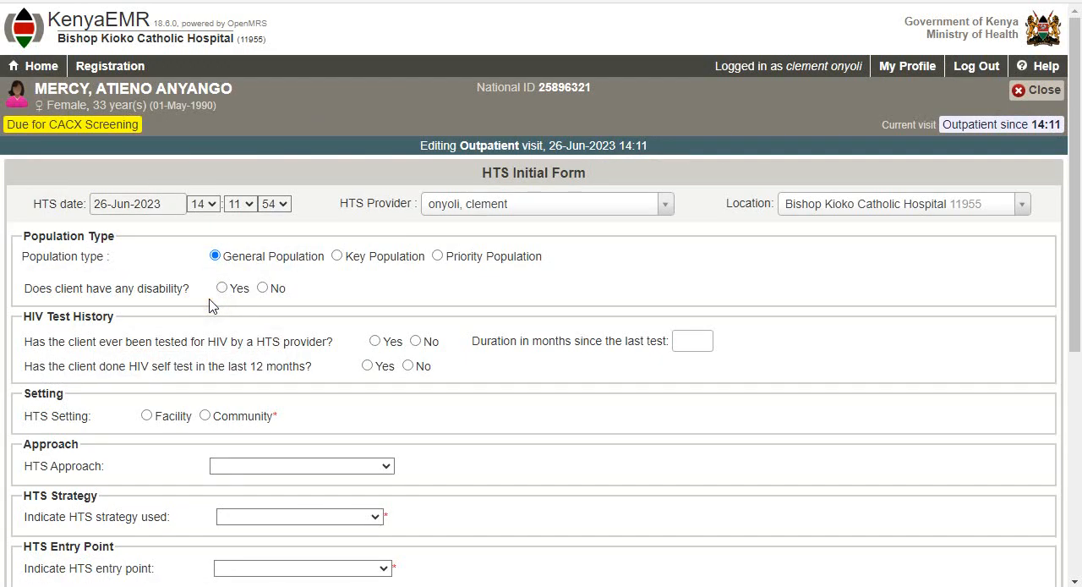
- Answer No to disability, previous HIV testing by an HTS provider, and HIV self-test in the last 12 months
{"action": "left_click", "coordinate": [262, 289]}
{"action": "left_click", "coordinate": [418, 343]}
{"action": "left_click", "coordinate": [409, 367]}
- Set the HTS setting to Facility, approach to Client Initiated Testing (CITC), and strategy to VI:Integrated VCT Center
{"action": "scroll", "coordinate": [99, 379], "scroll_direction": "down", "scroll_amount": 1}
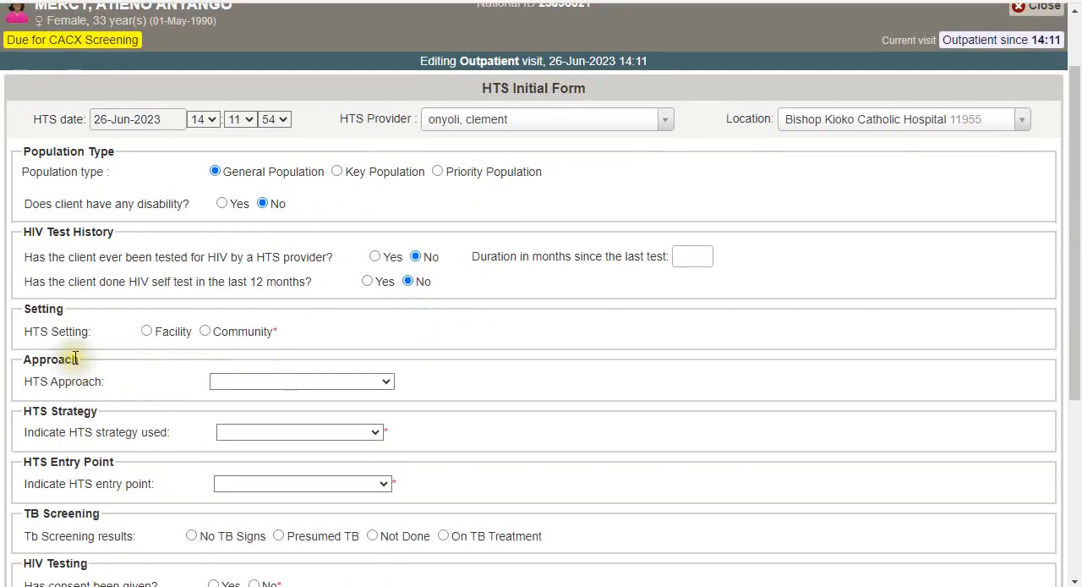
{"action": "left_click", "coordinate": [147, 332]}
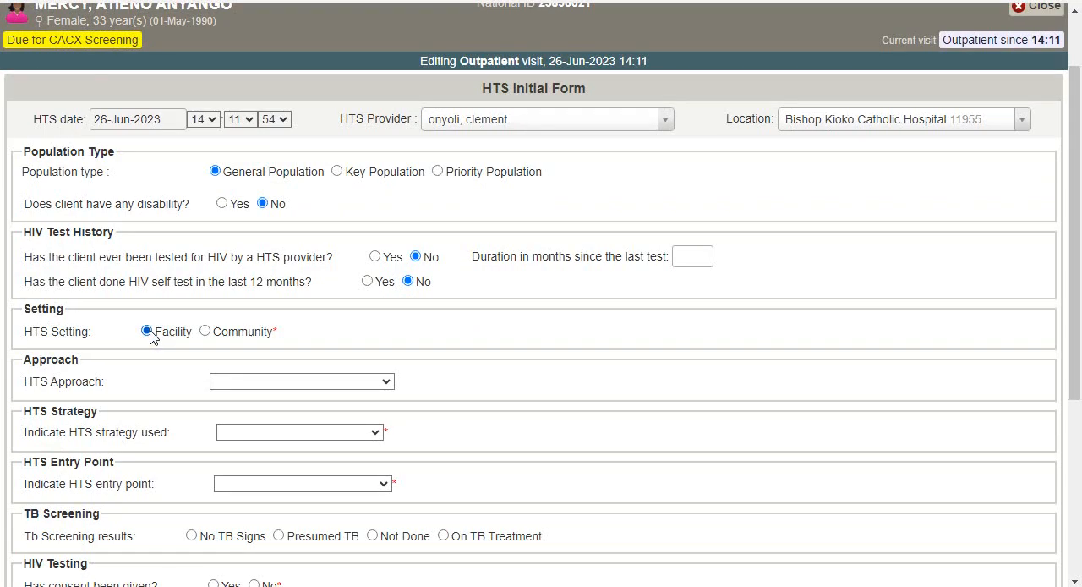
{"action": "left_click", "coordinate": [208, 334]}
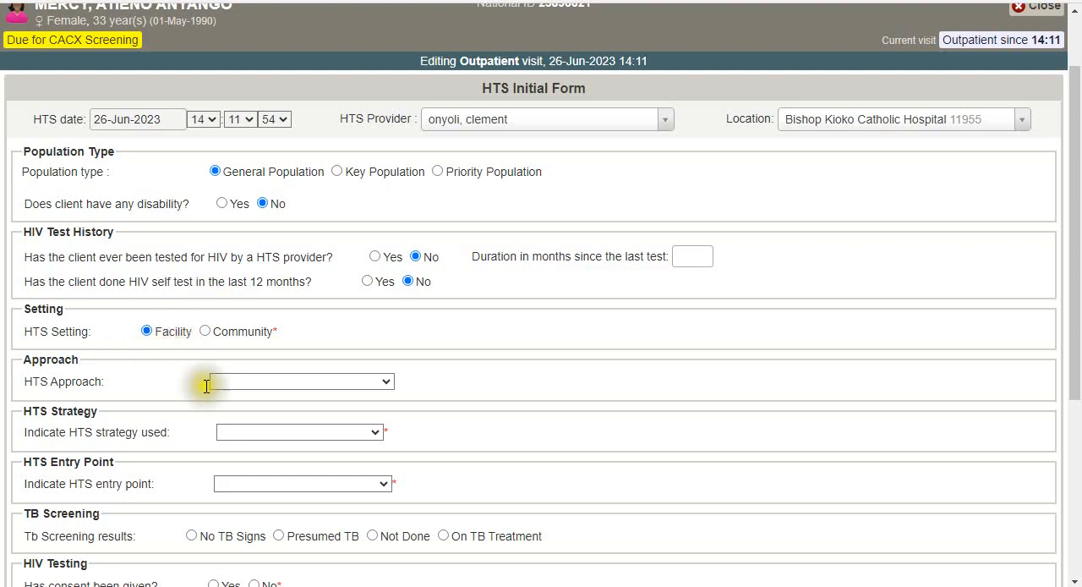
{"action": "left_click", "coordinate": [262, 387]}
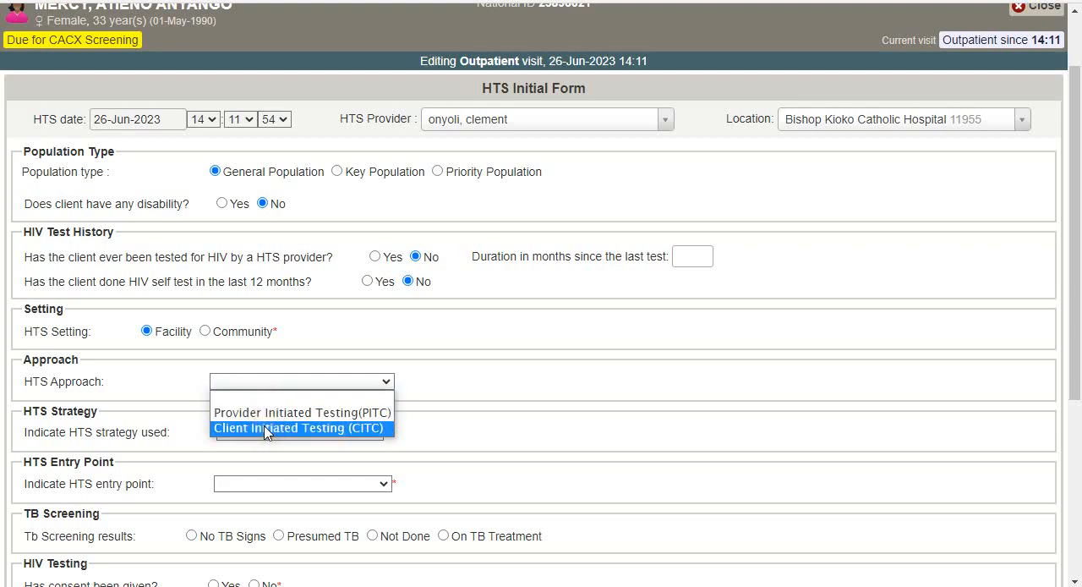
{"action": "left_click", "coordinate": [265, 429]}
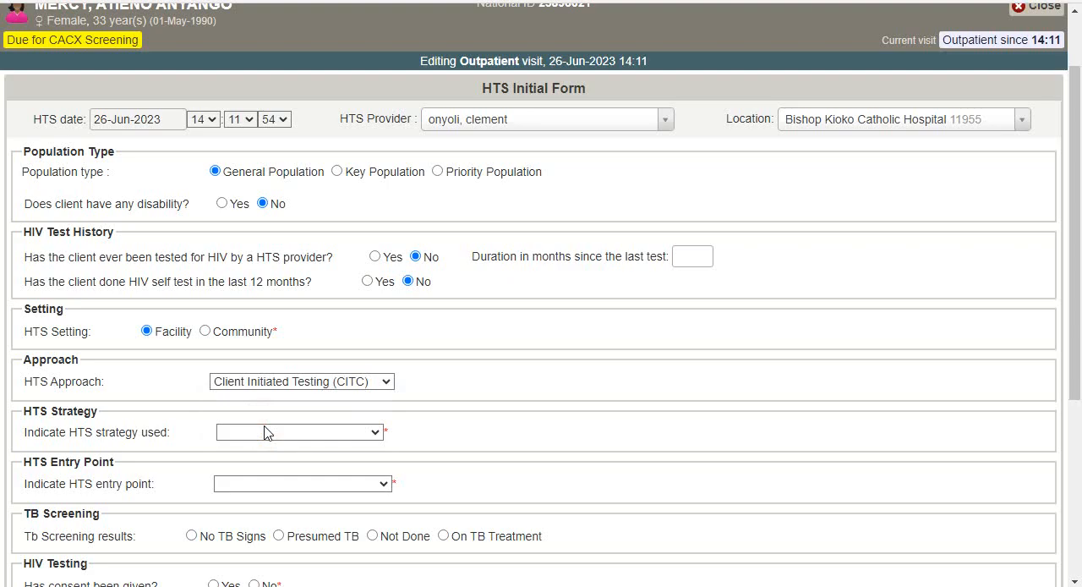
{"action": "left_click", "coordinate": [264, 432]}
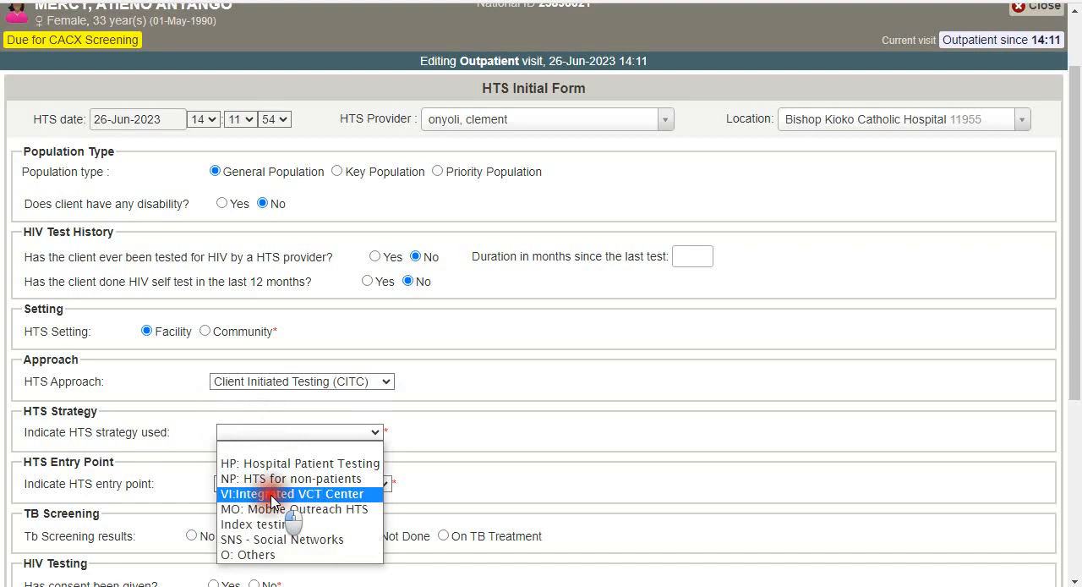
{"action": "left_click", "coordinate": [271, 495]}
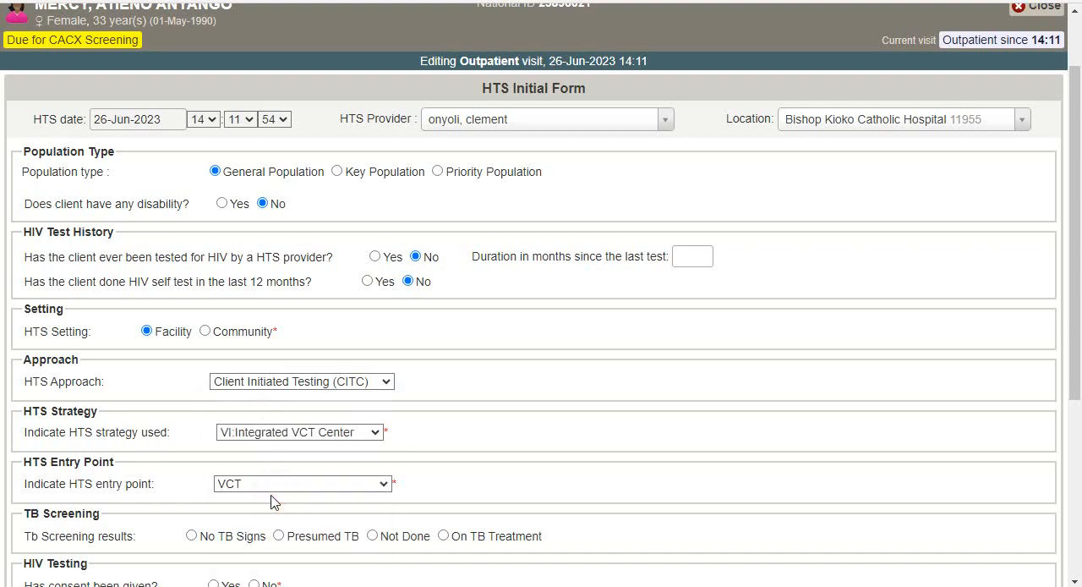
- Set TB screening results to No TB Signs, consent given to Yes, and client tested as Individual
{"action": "scroll", "coordinate": [194, 415], "scroll_direction": "down", "scroll_amount": 2}
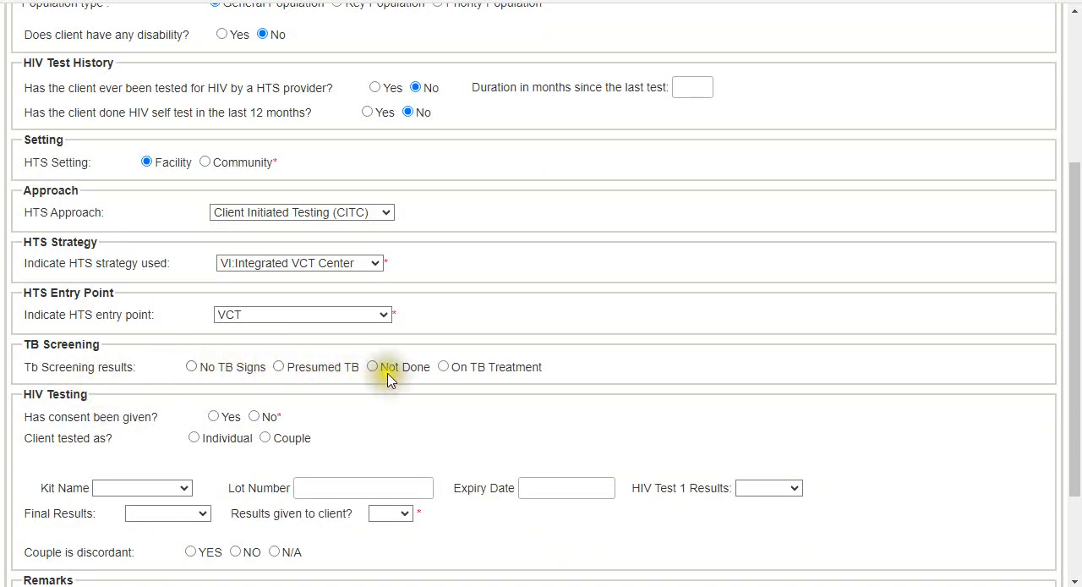
{"action": "left_click", "coordinate": [196, 370]}
{"action": "scroll", "coordinate": [169, 372], "scroll_direction": "down", "scroll_amount": 1}
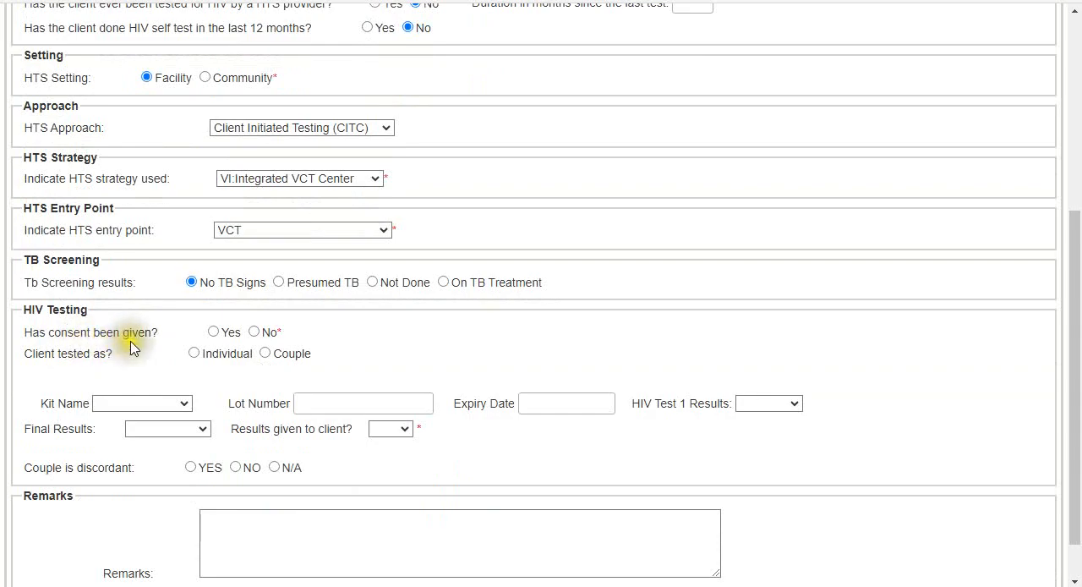
{"action": "left_click", "coordinate": [214, 335]}
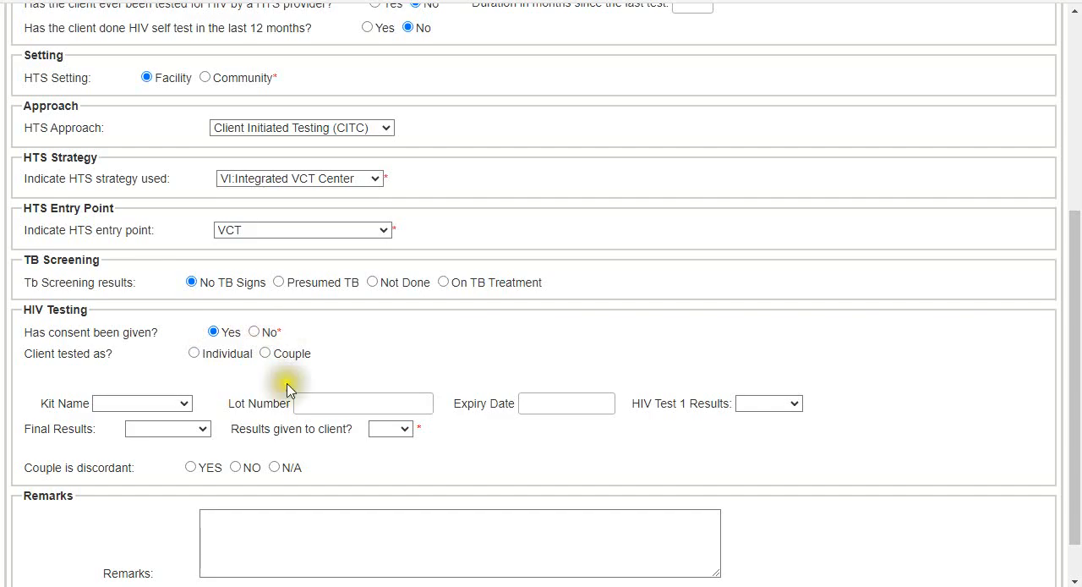
{"action": "left_click", "coordinate": [194, 357]}
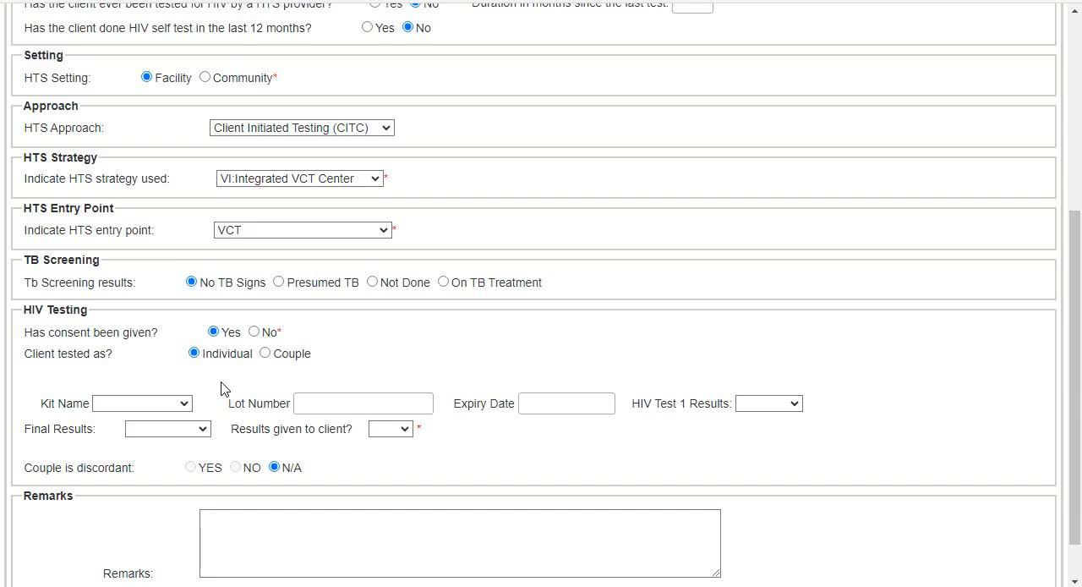
- Choose the Determine test kit, enter lot number KGH200KF200A, and enable Use last lot number
{"action": "left_click", "coordinate": [133, 403]}
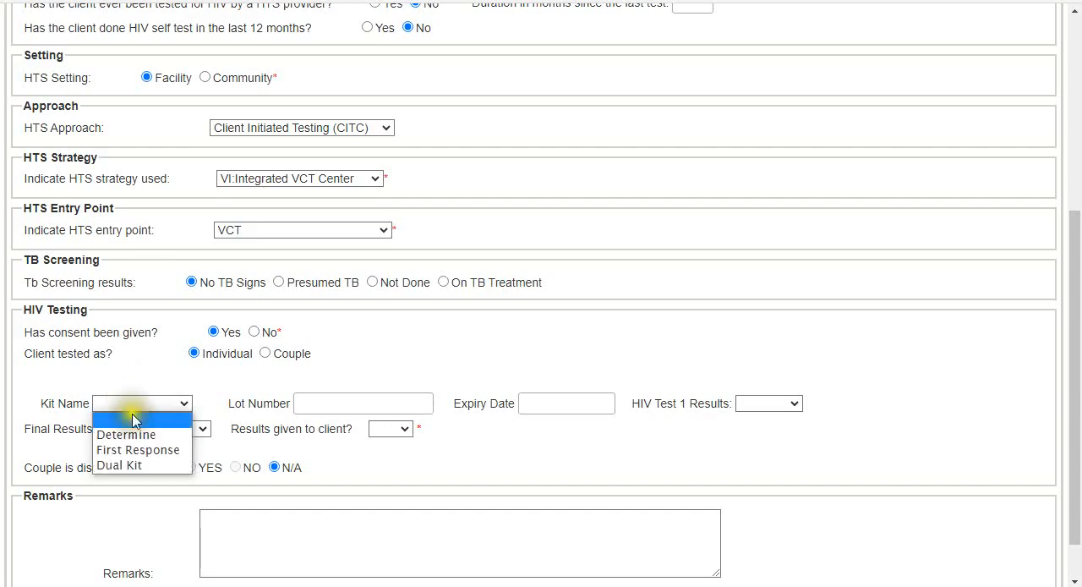
{"action": "left_click", "coordinate": [131, 434]}
{"action": "left_click", "coordinate": [333, 411]}
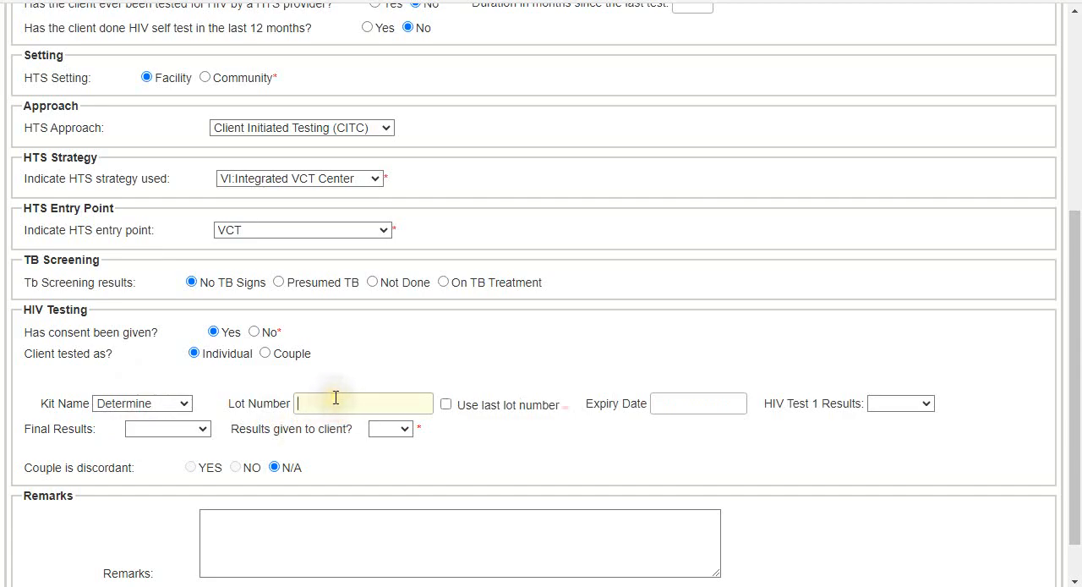
{"action": "type", "text": "KGH200KF200A"}
{"action": "left_click", "coordinate": [445, 403]}
- Set the test kit's expiry date to 31-Dec-2023
{"action": "left_click", "coordinate": [668, 404]}
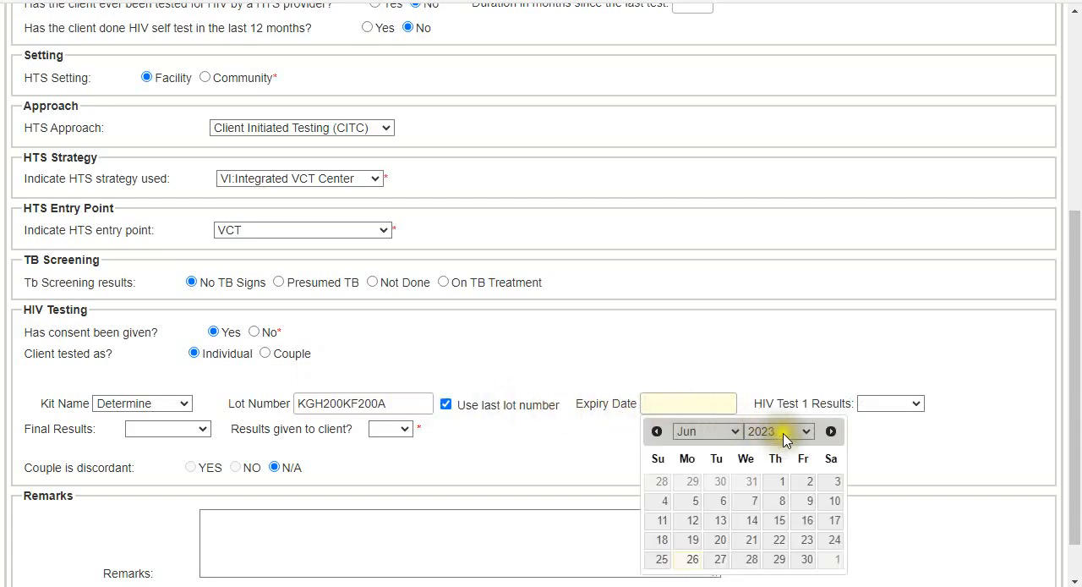
{"action": "left_click", "coordinate": [807, 432]}
{"action": "left_click", "coordinate": [784, 414]}
{"action": "left_click", "coordinate": [733, 432]}
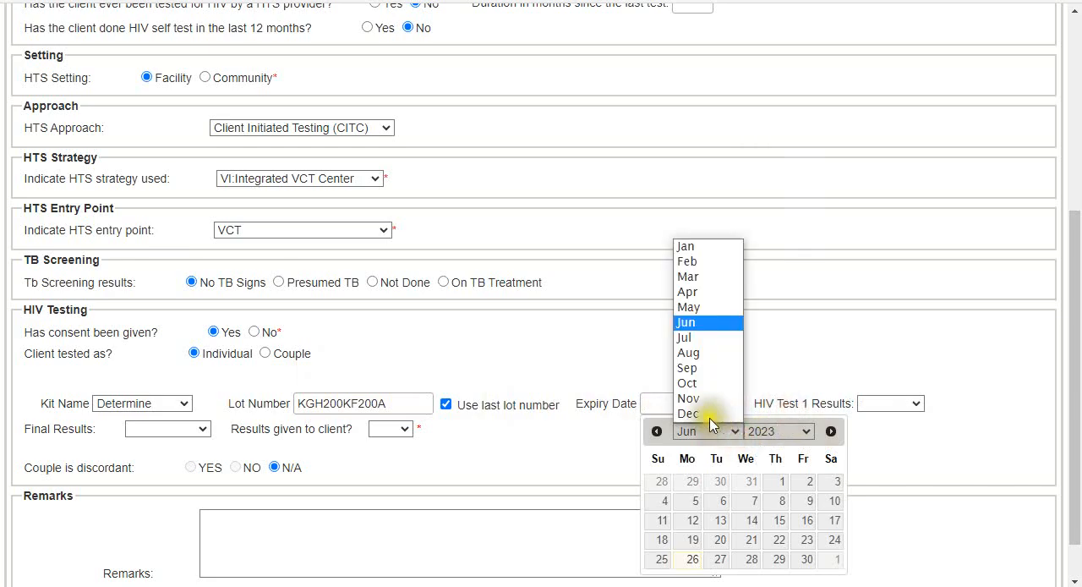
{"action": "left_click", "coordinate": [707, 415]}
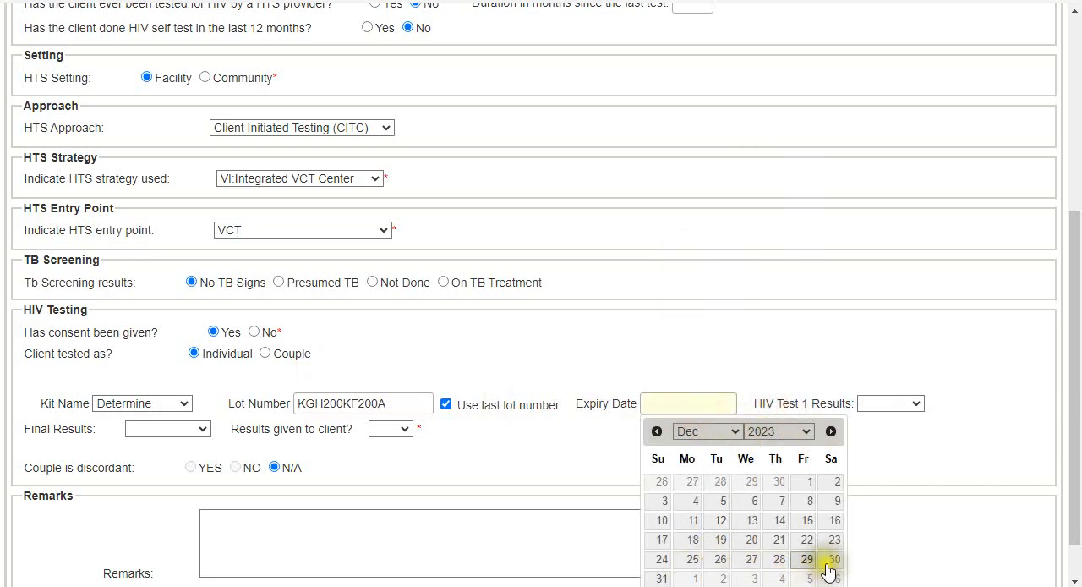
{"action": "left_click", "coordinate": [663, 579]}
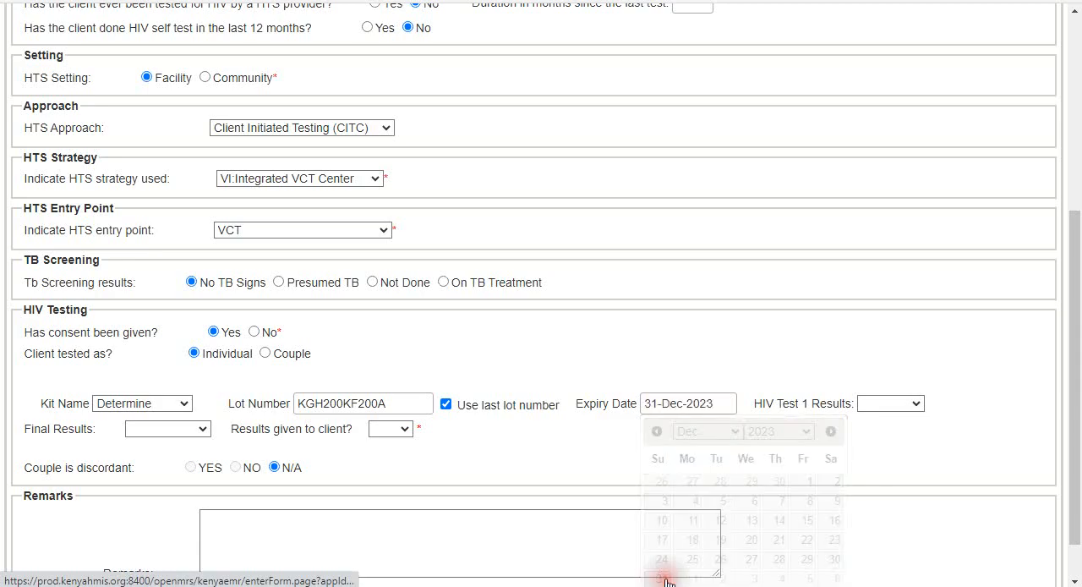
- Record the HIV Test 1 result as Negative and mark the results as given to the client
{"action": "left_click", "coordinate": [889, 403]}
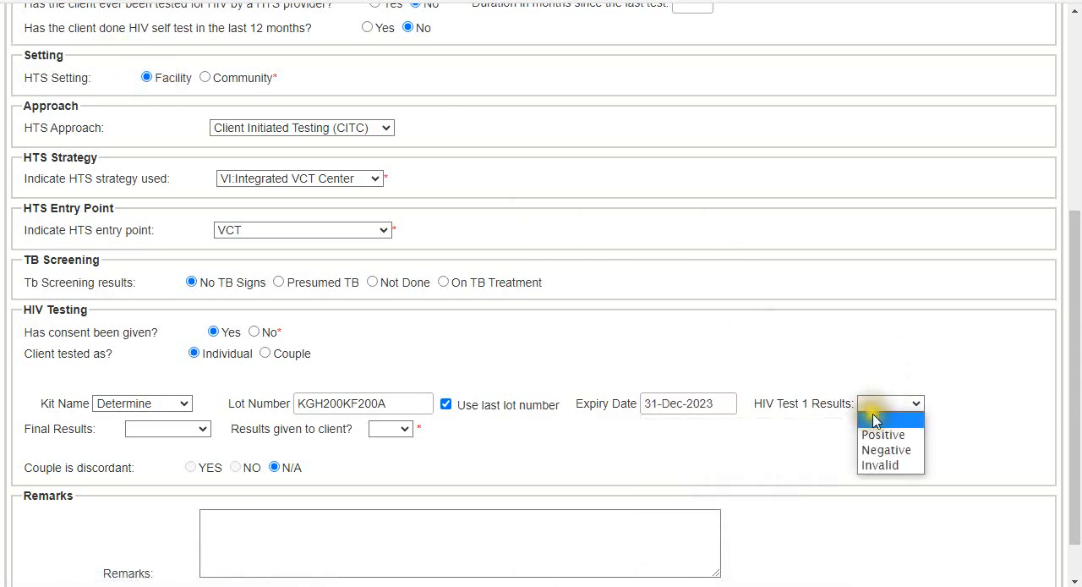
{"action": "left_click", "coordinate": [889, 450]}
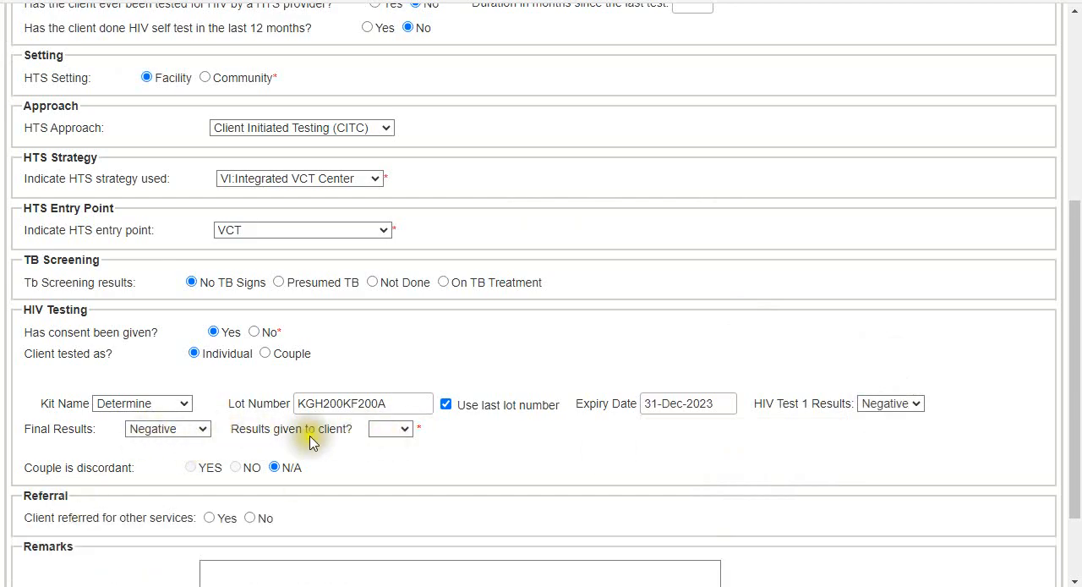
{"action": "left_click", "coordinate": [387, 436]}
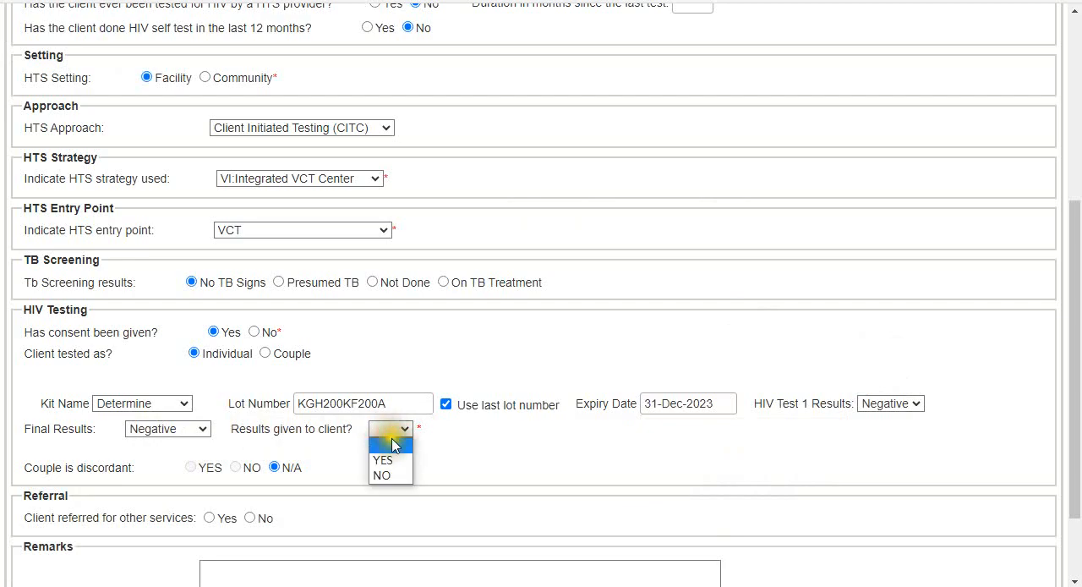
{"action": "left_click", "coordinate": [387, 457]}
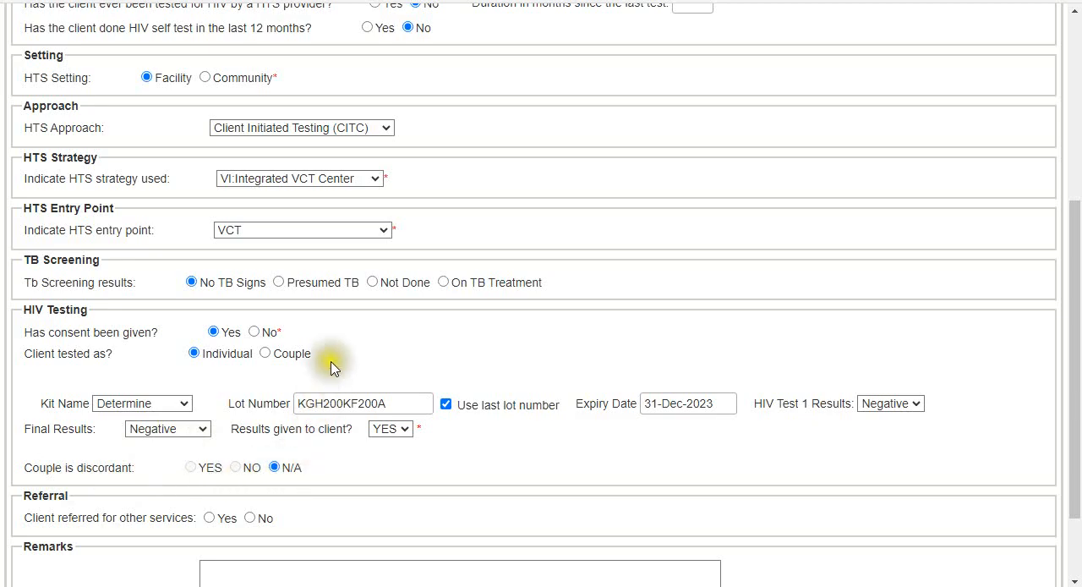
- Mark the client as referred for other services, selecting Pre-Exposure Prophylaxis and Risk reduction counselling
{"action": "scroll", "coordinate": [358, 348], "scroll_direction": "down", "scroll_amount": 2}
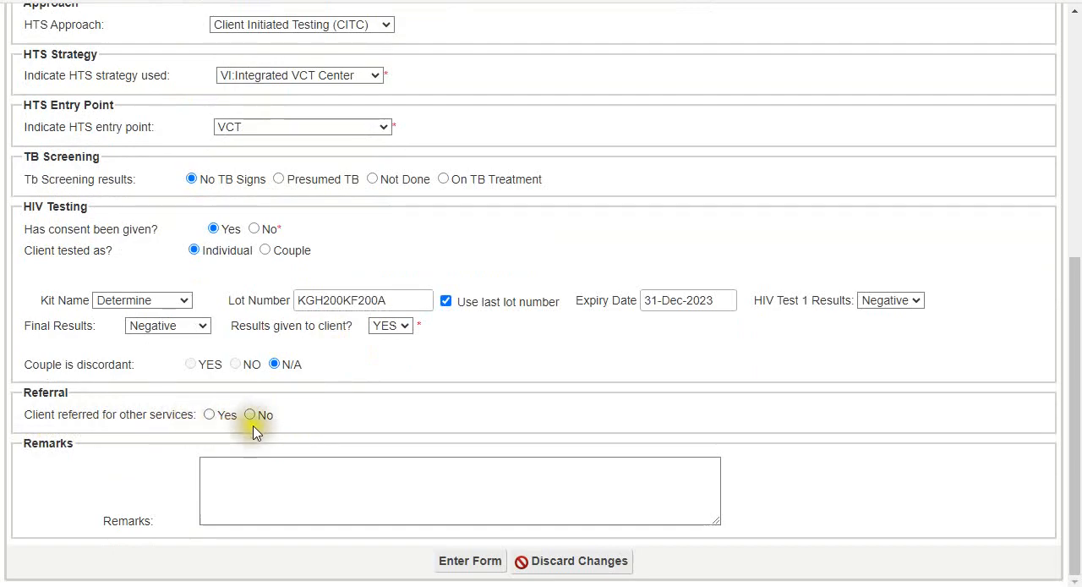
{"action": "left_click", "coordinate": [210, 415]}
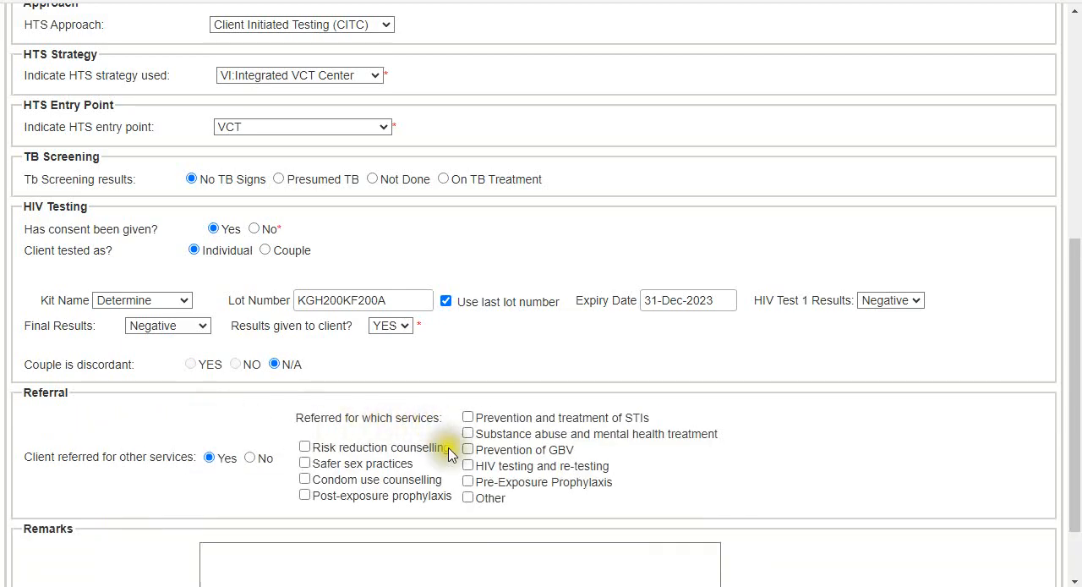
{"action": "left_click", "coordinate": [467, 482]}
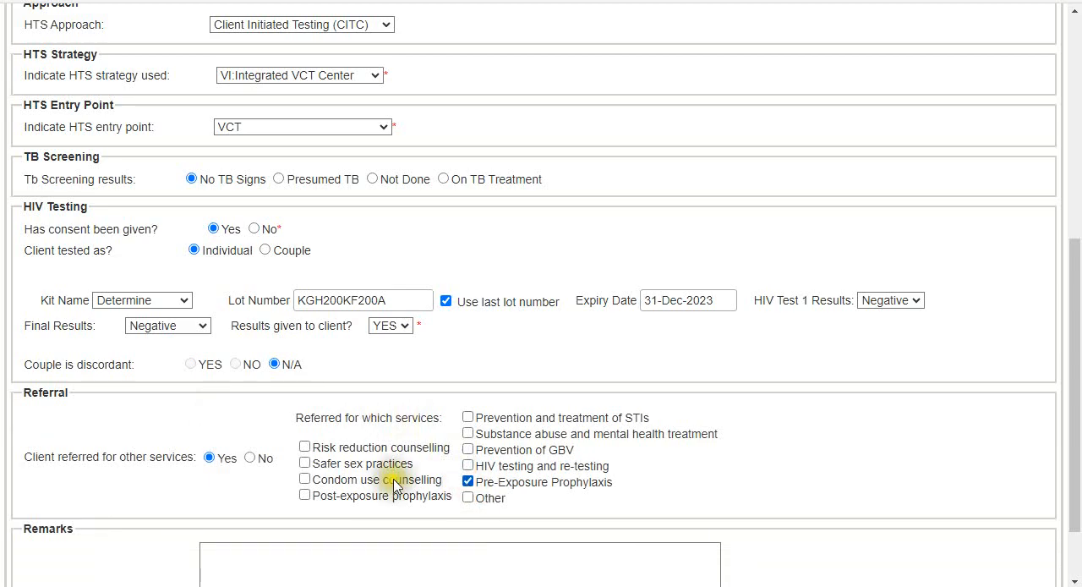
{"action": "left_click", "coordinate": [305, 447]}
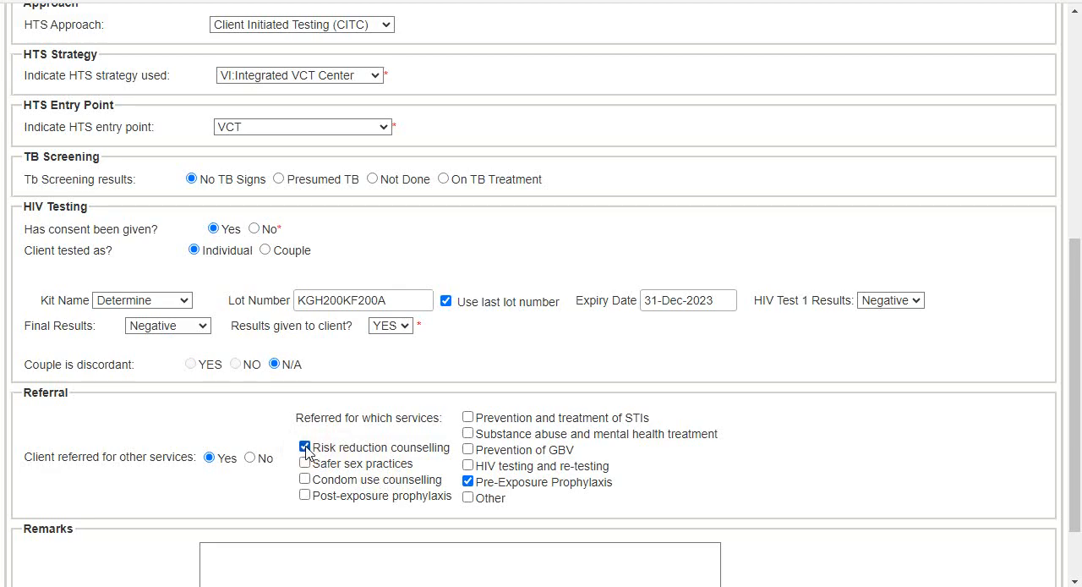
- Enter the remark "Client referred for prep" on the HTS Initial Form
{"action": "scroll", "coordinate": [306, 447], "scroll_direction": "down", "scroll_amount": 1}
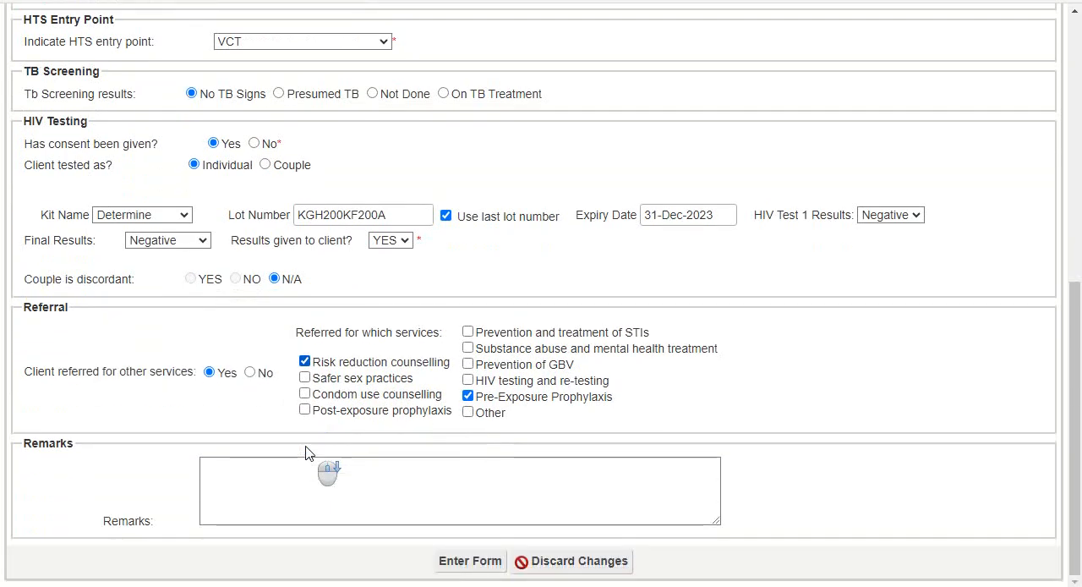
{"action": "left_click", "coordinate": [286, 482]}
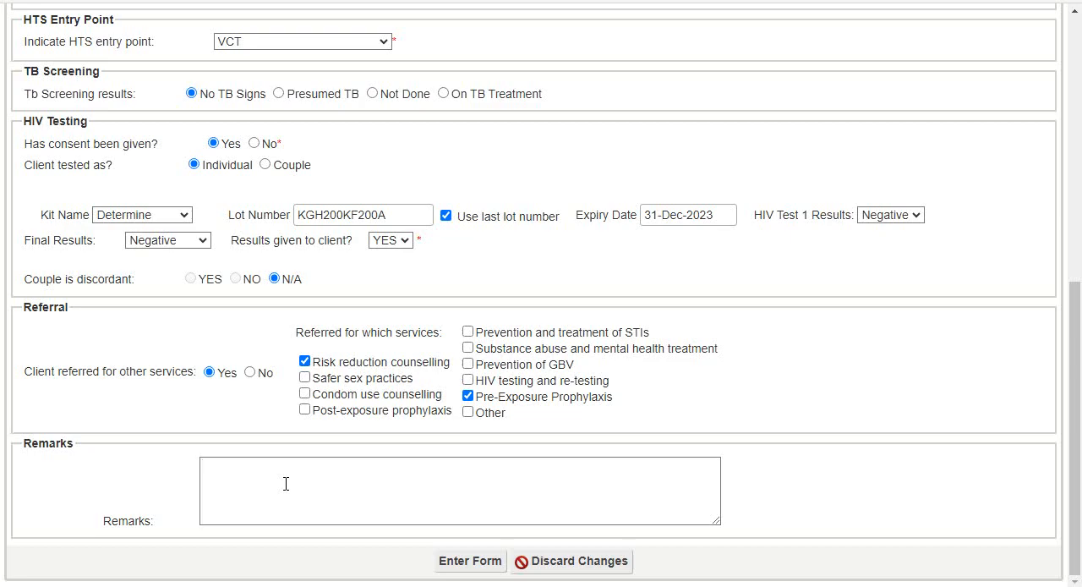
{"action": "type", "text": "Client referred for prep"}
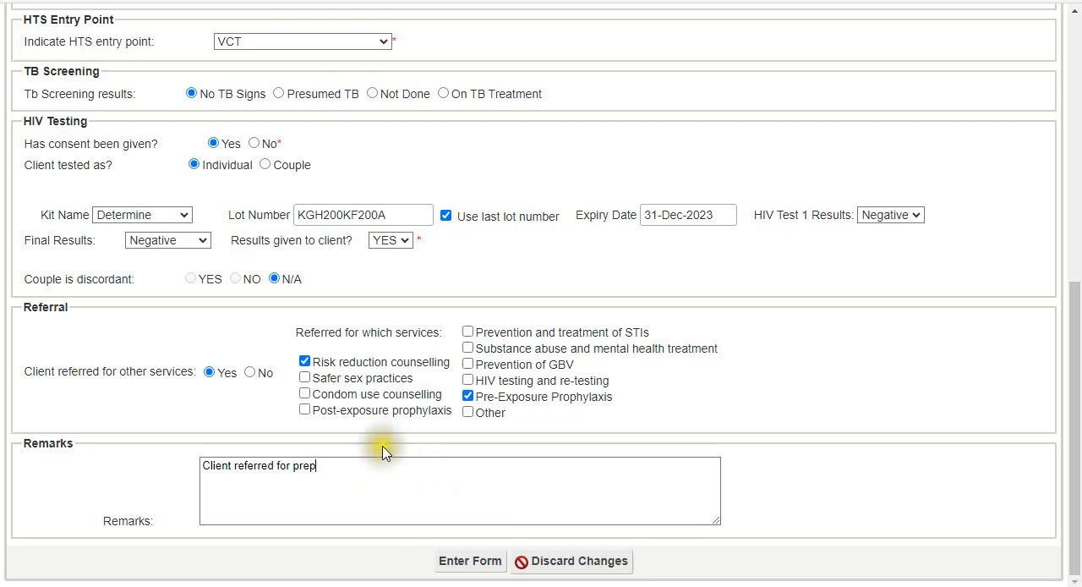
- Review the completed HTS Initial Form and submit it
{"action": "scroll", "coordinate": [533, 255], "scroll_direction": "up", "scroll_amount": 4}
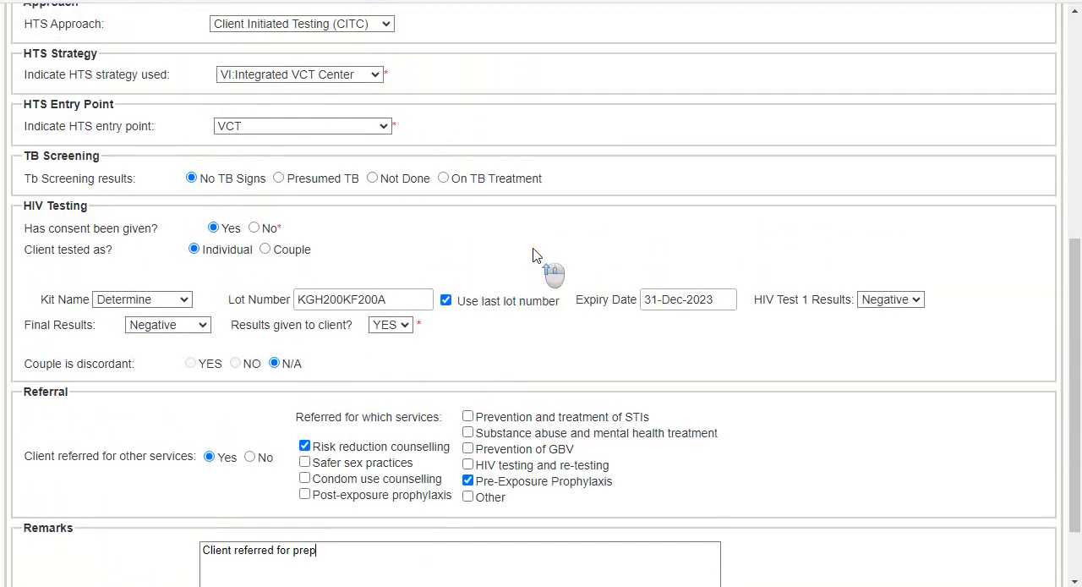
{"action": "scroll", "coordinate": [533, 255], "scroll_direction": "up", "scroll_amount": 3}
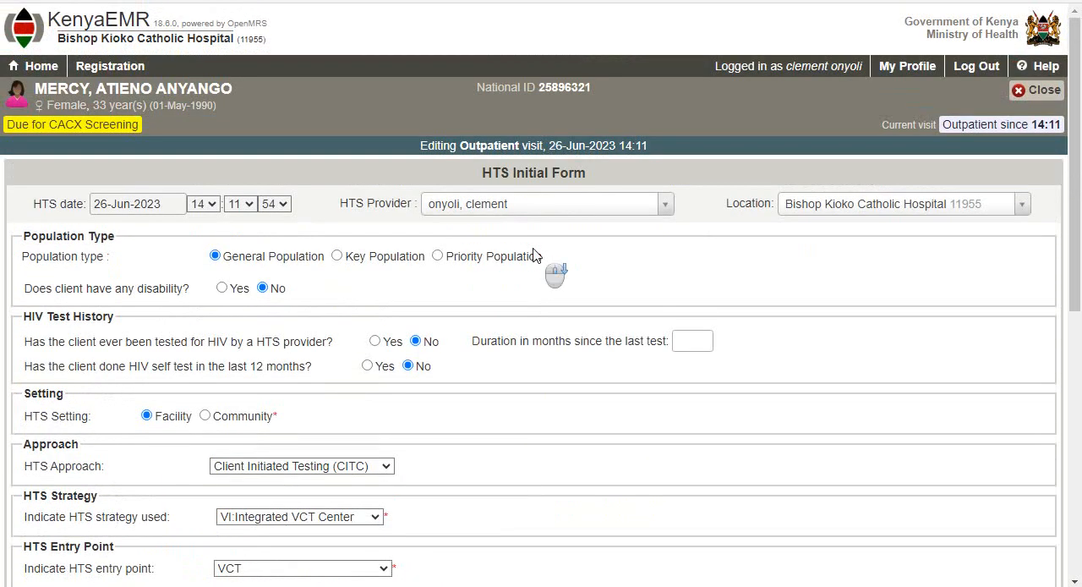
{"action": "scroll", "coordinate": [534, 255], "scroll_direction": "down", "scroll_amount": 10}
{"action": "left_click", "coordinate": [477, 562]}
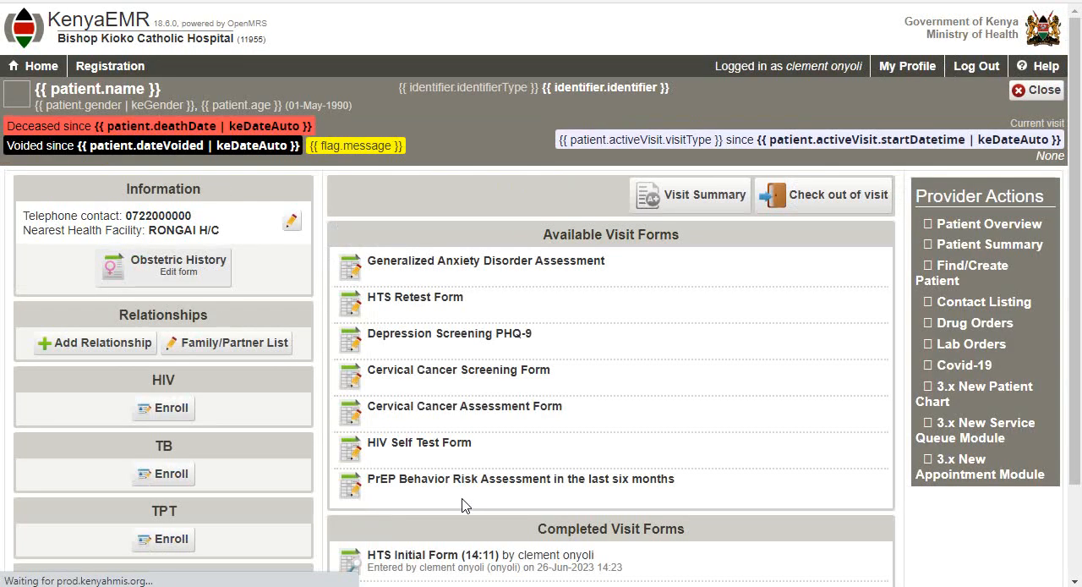
{"action": "left_click", "coordinate": [465, 497]}
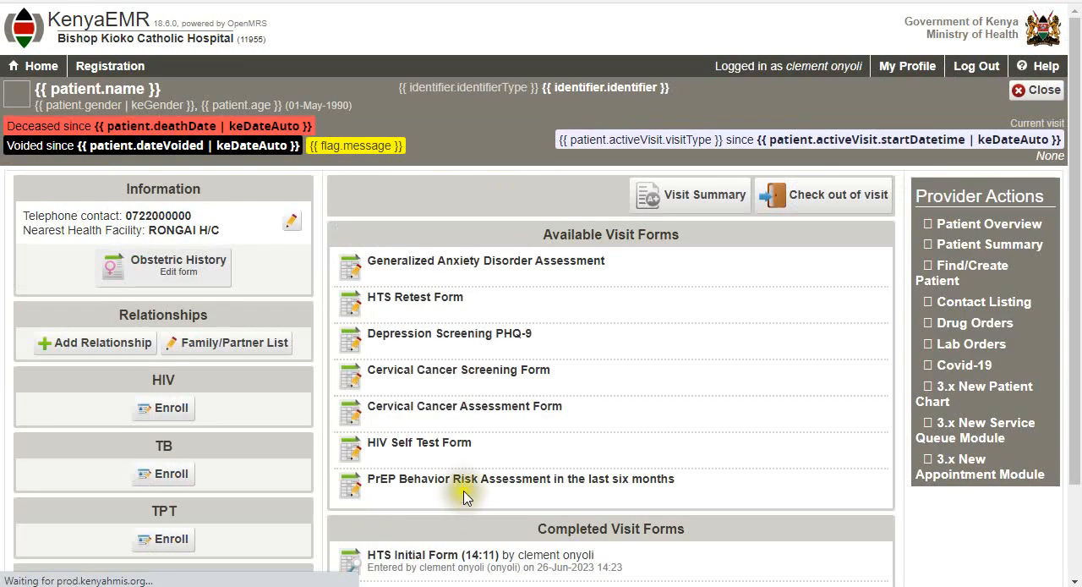
{"action": "scroll", "coordinate": [525, 383], "scroll_direction": "down", "scroll_amount": 2}
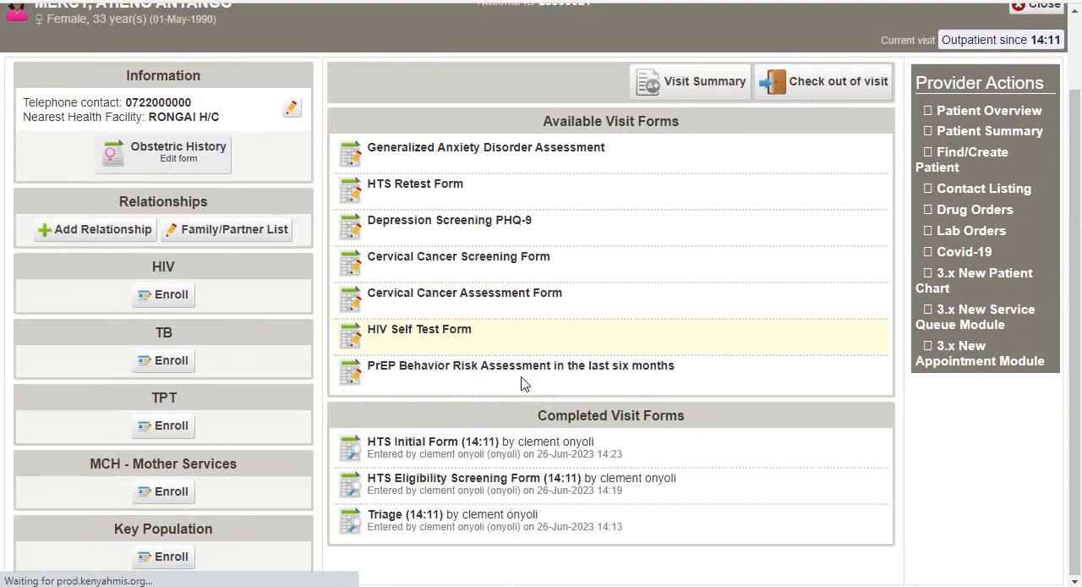
{"action": "left_click", "coordinate": [435, 439]}
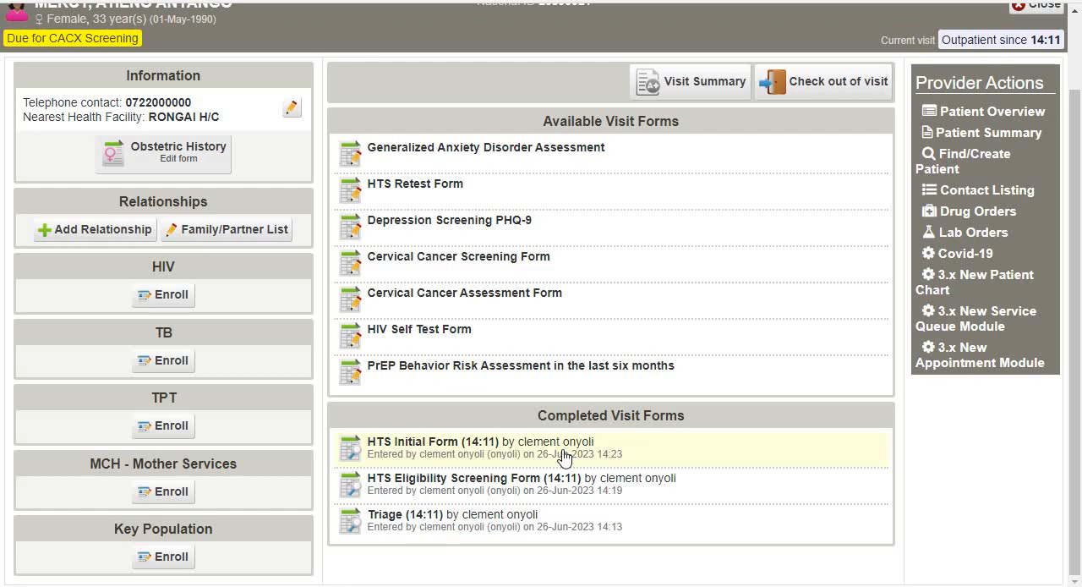
{"action": "left_click", "coordinate": [564, 454]}
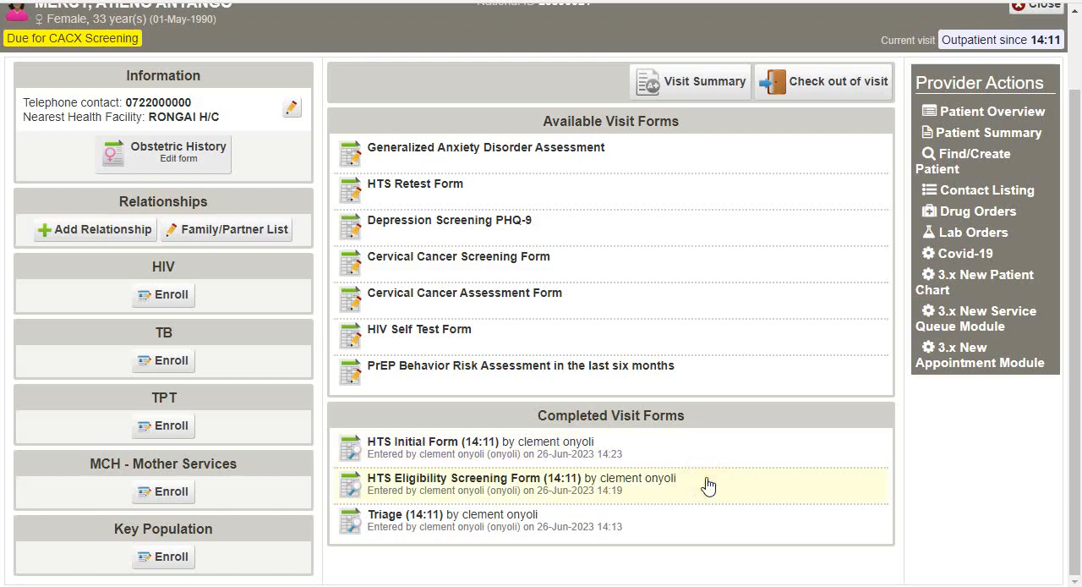
{"action": "left_click", "coordinate": [809, 532]}
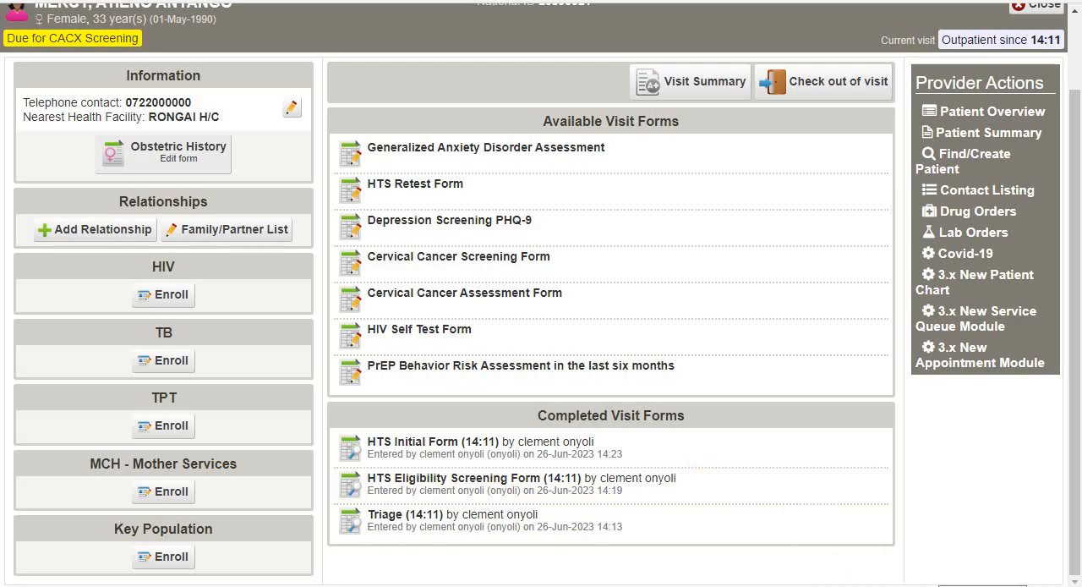
{"action": "left_click", "coordinate": [861, 585]}
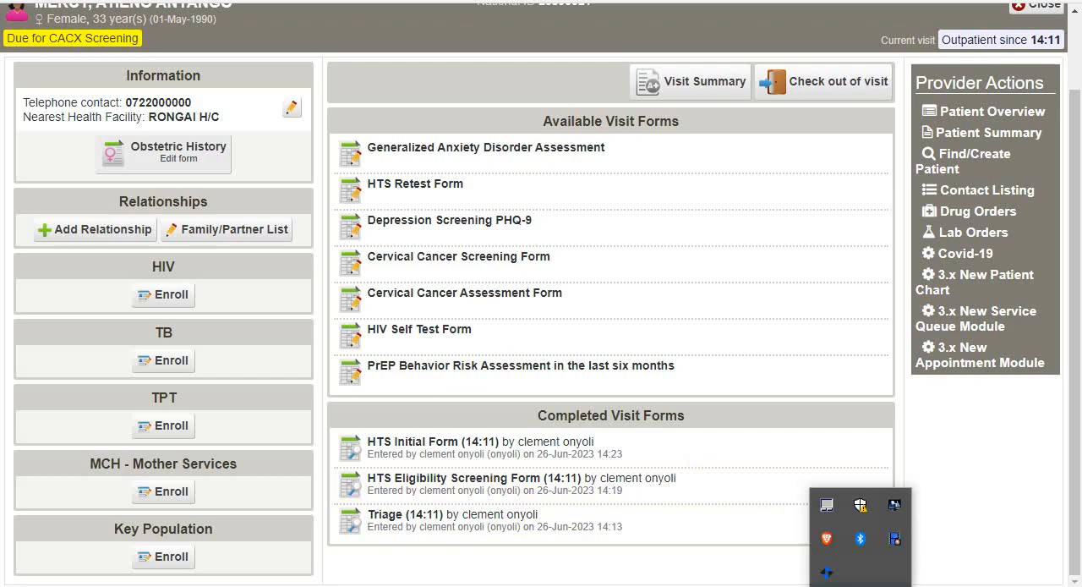